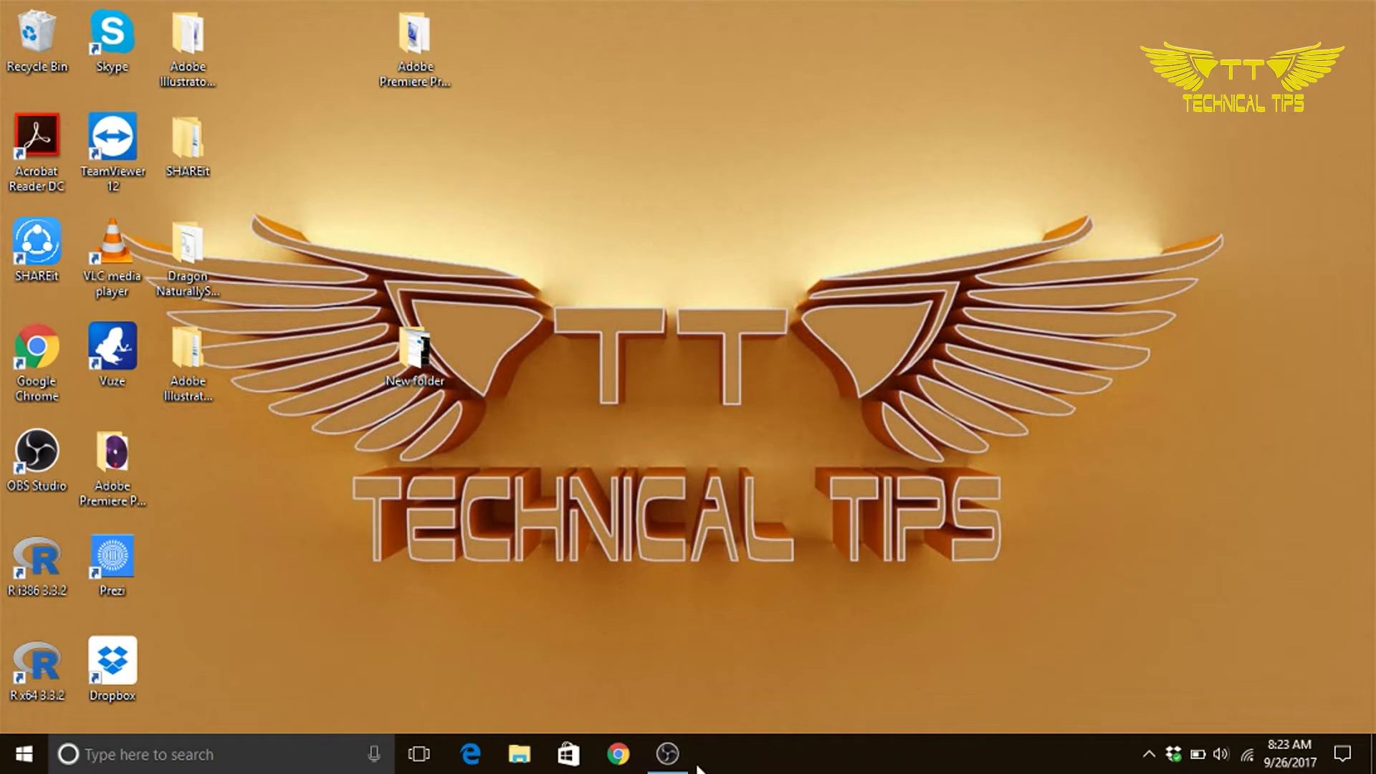
Step: Launch Google Chrome from the Windows taskbar
left_click(618, 758)
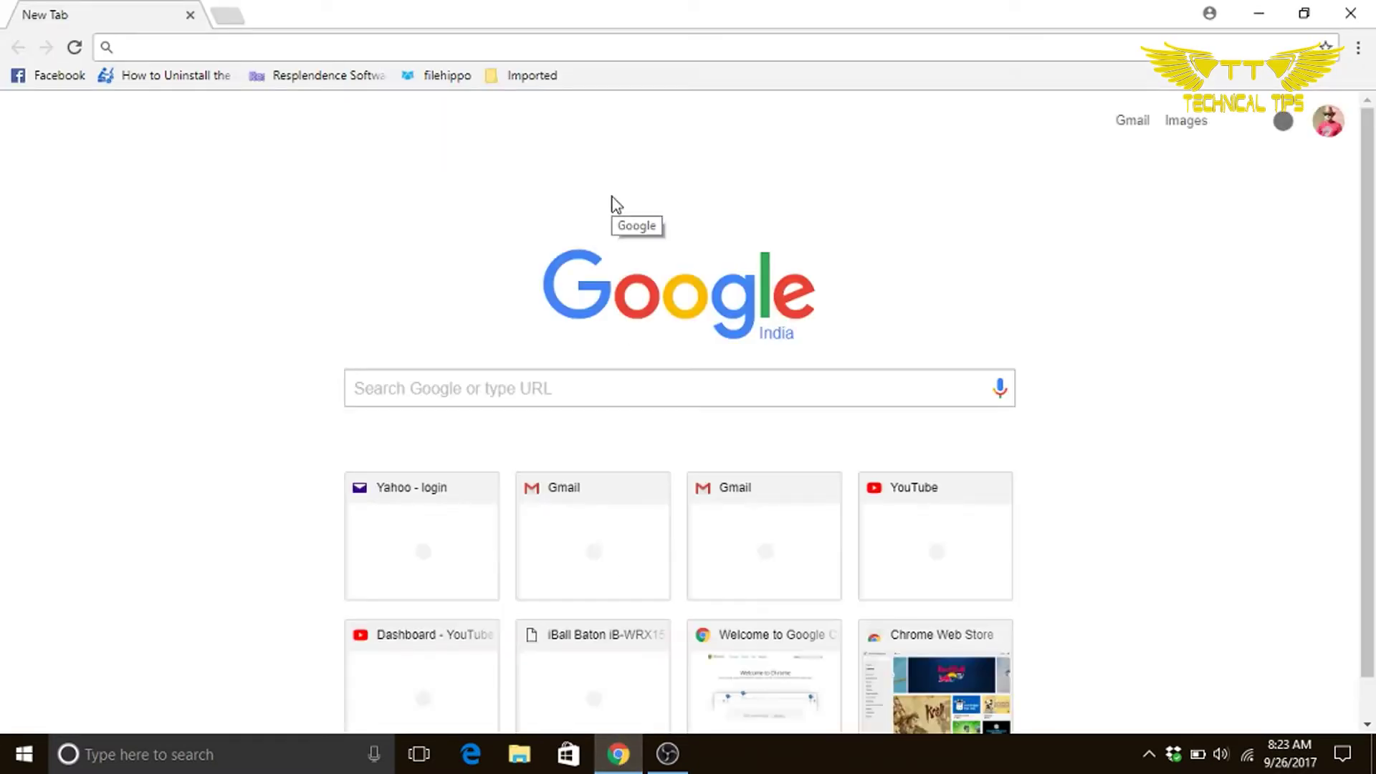
type("outlook.com")
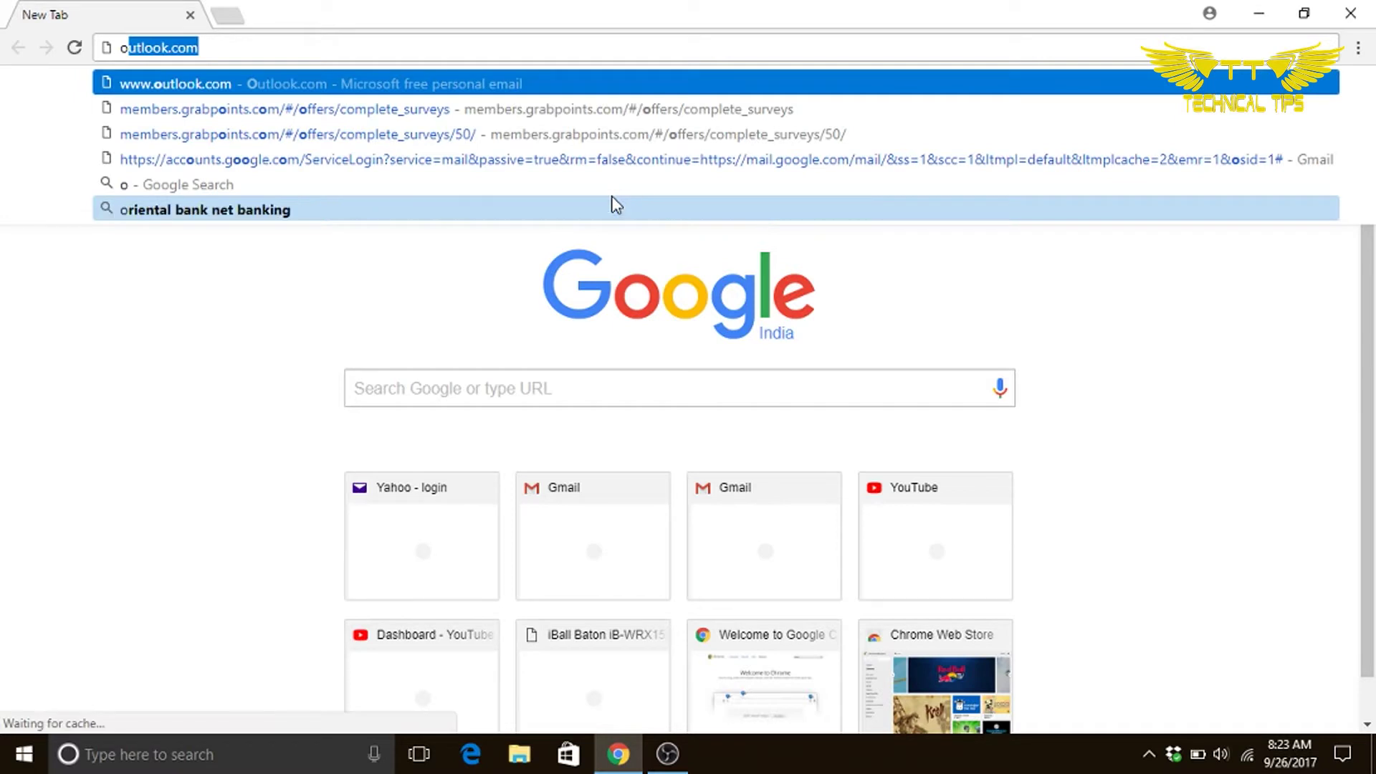
Step: Load outlook.com and dismiss the Focused and Other introduction popup
key("Return")
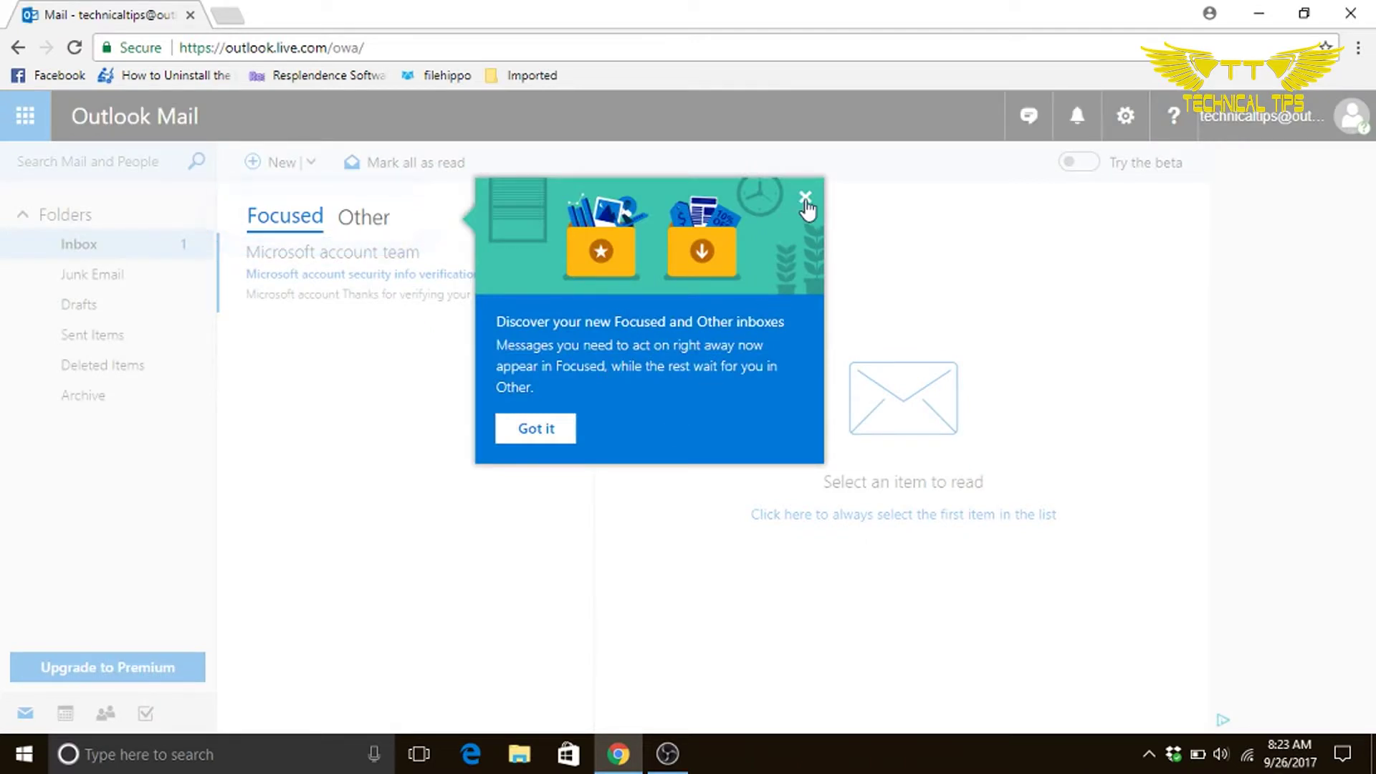
left_click(806, 197)
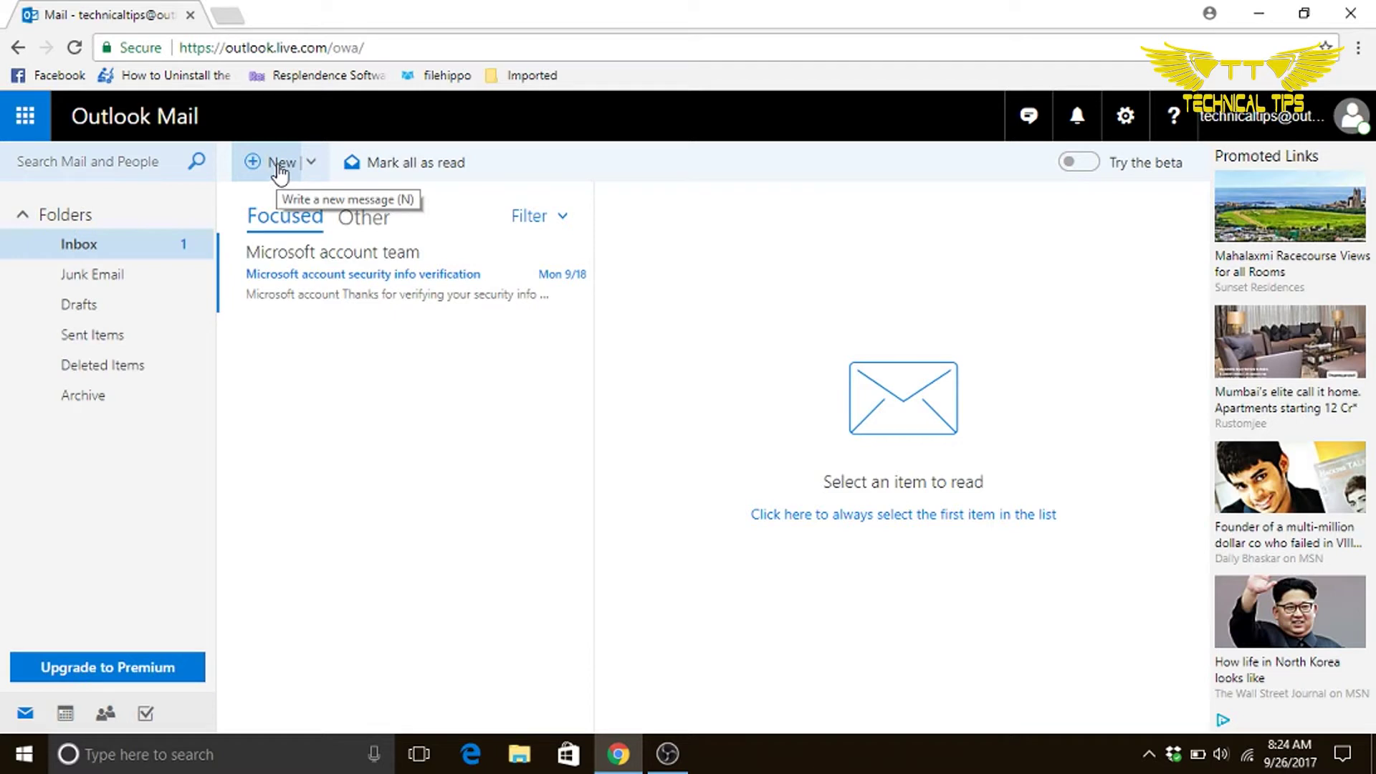
Step: Compose a new message to the Yahoo address with Test as subject and body, then begin attaching
left_click(280, 173)
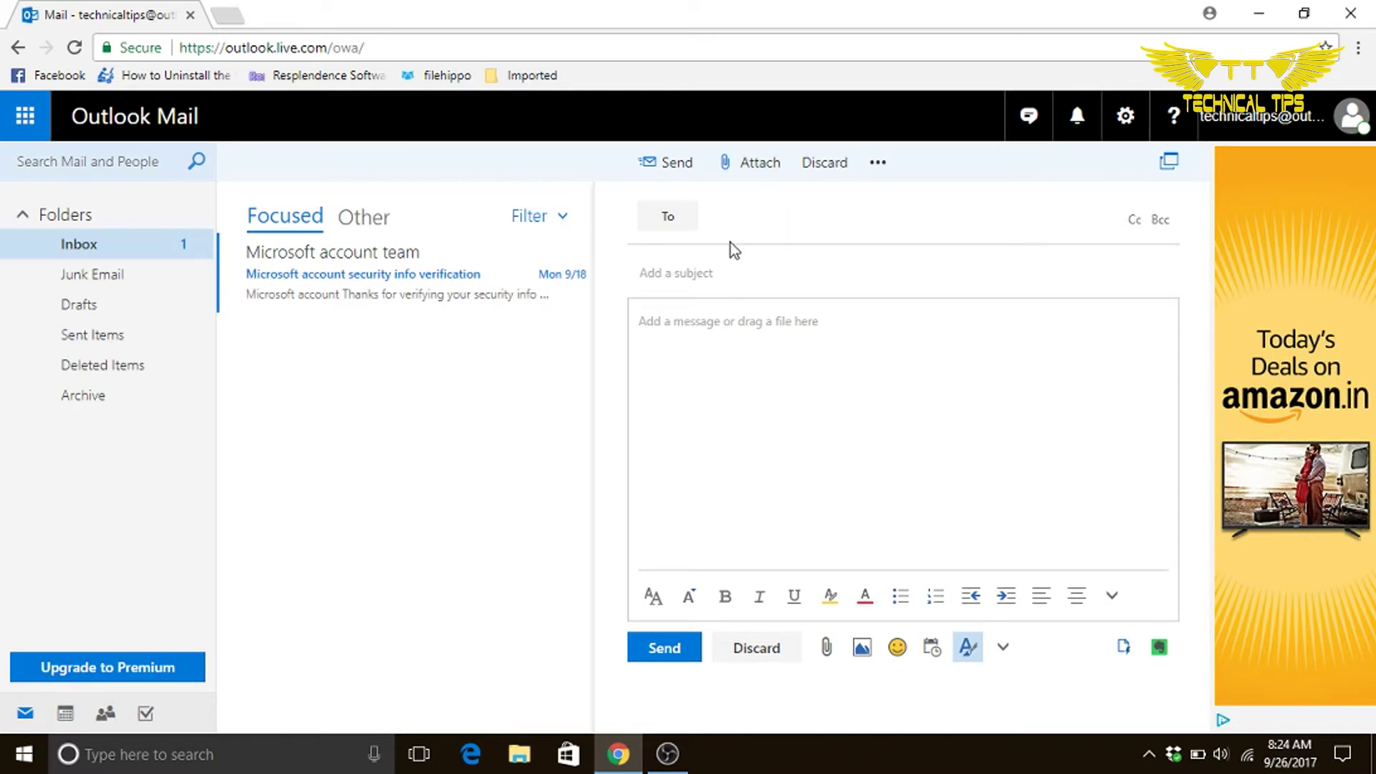
type("saji")
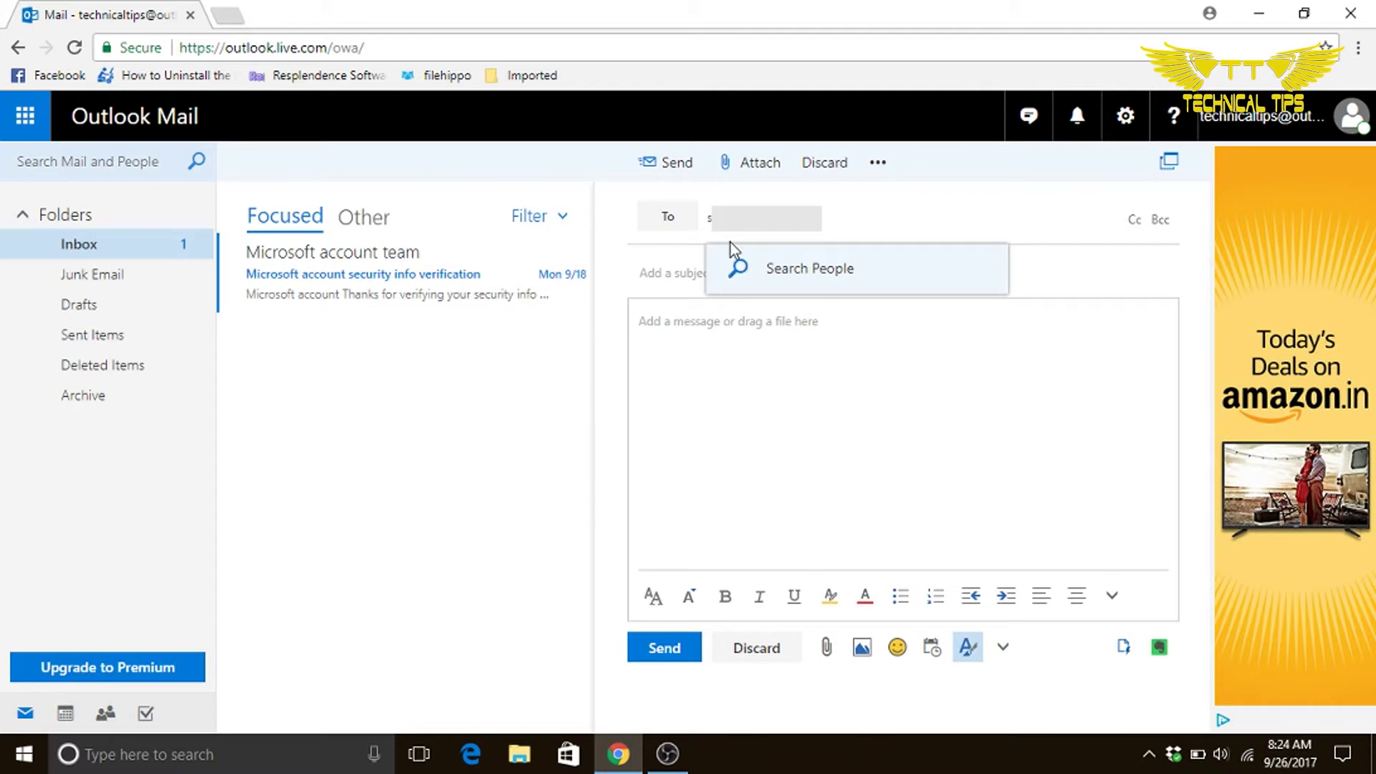
left_click(730, 247)
type(".co.in")
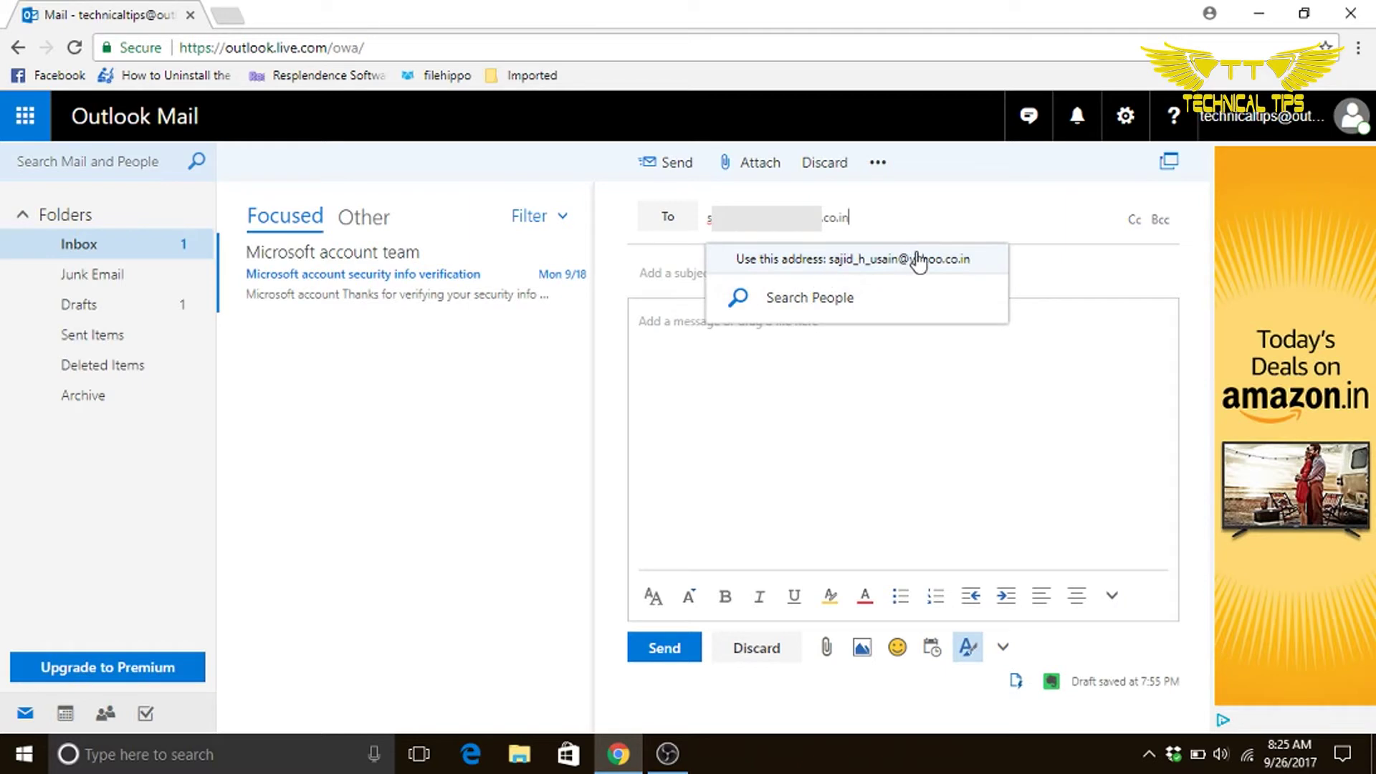
left_click(933, 262)
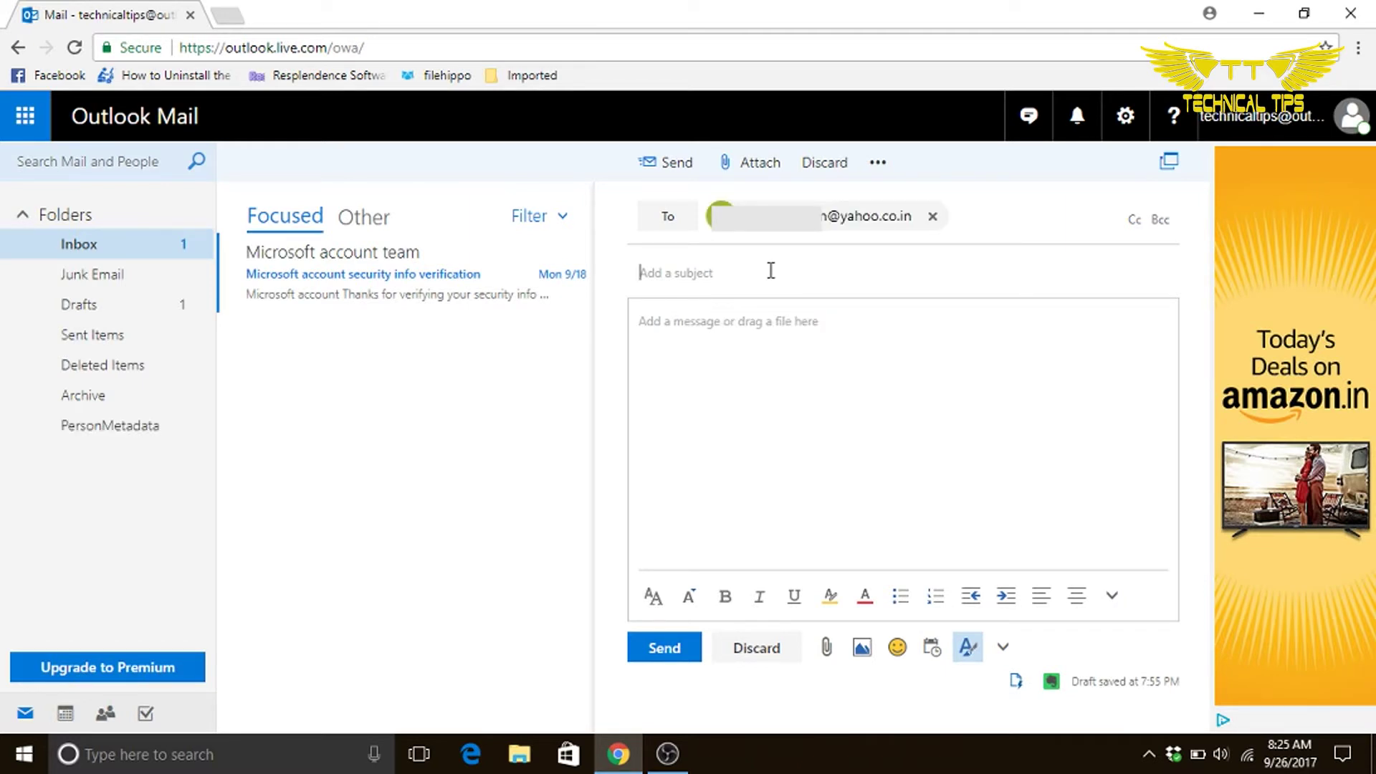
type("Tes")
type("t")
left_click(731, 351)
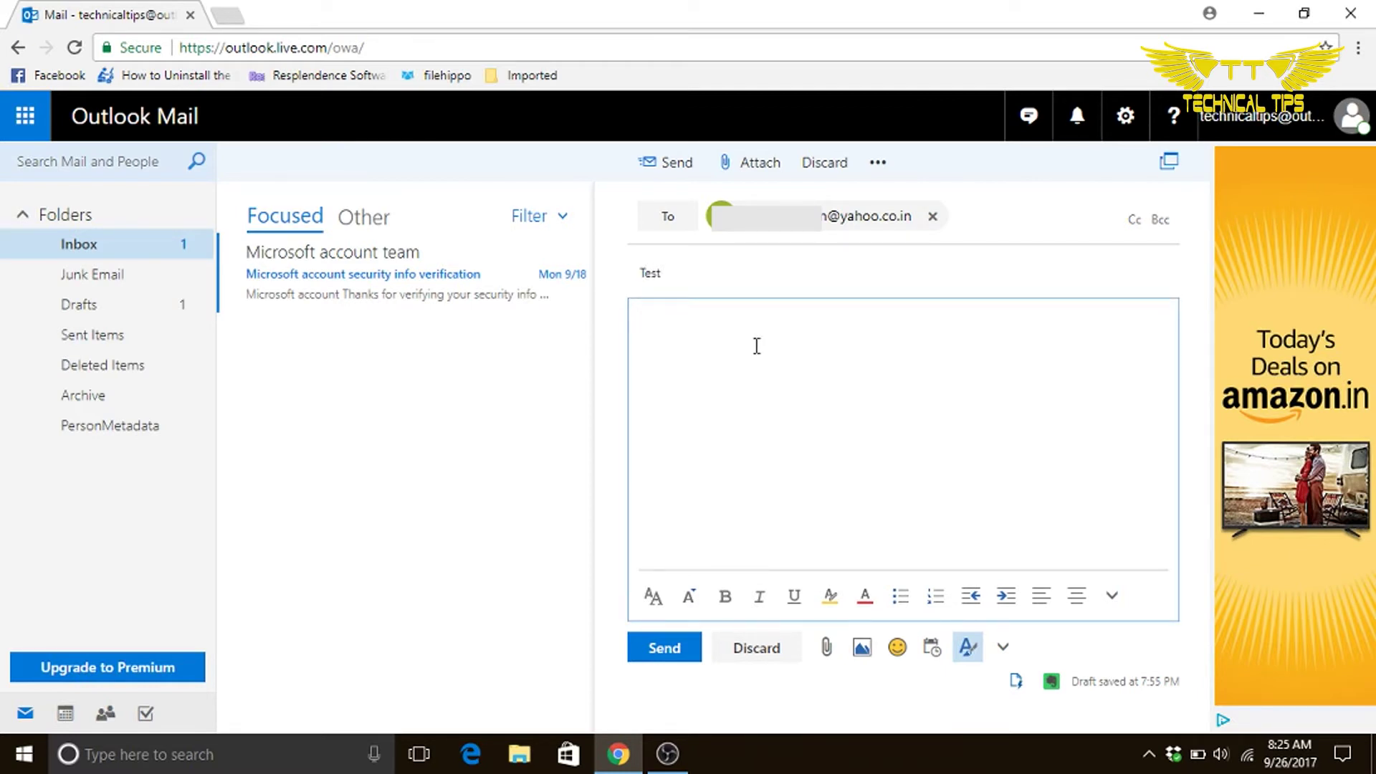
type("Tes")
type("t")
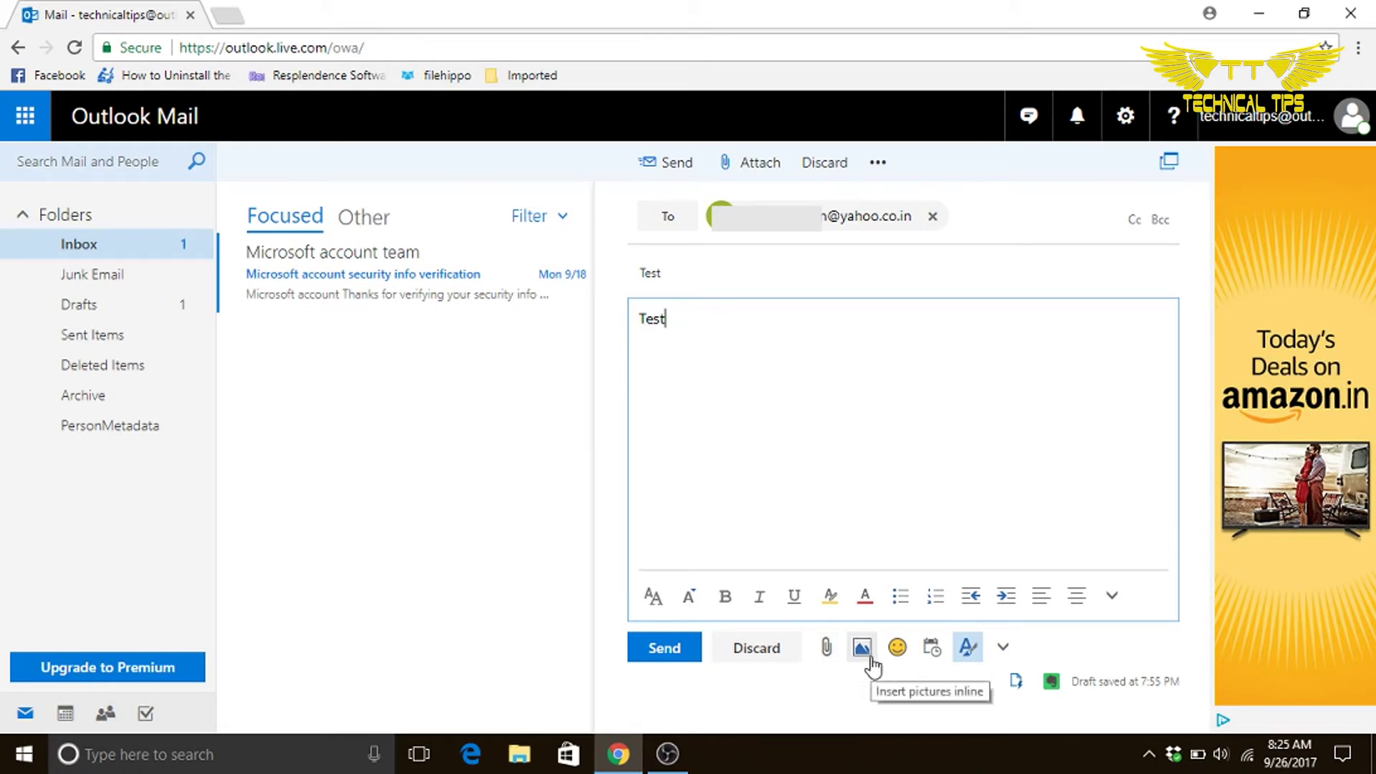
left_click(825, 651)
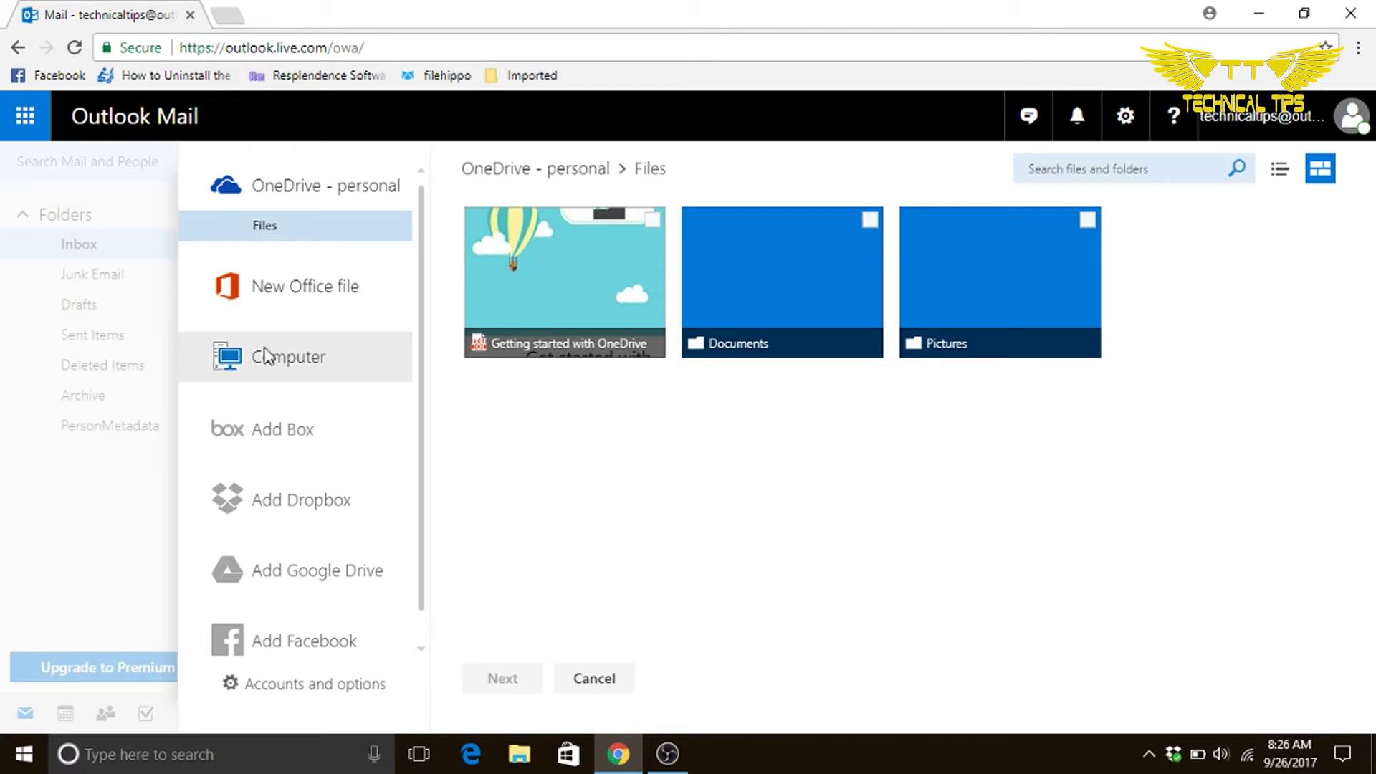
Step: Choose to attach from this computer and browse to the Desktop in the Open dialog
left_click(265, 357)
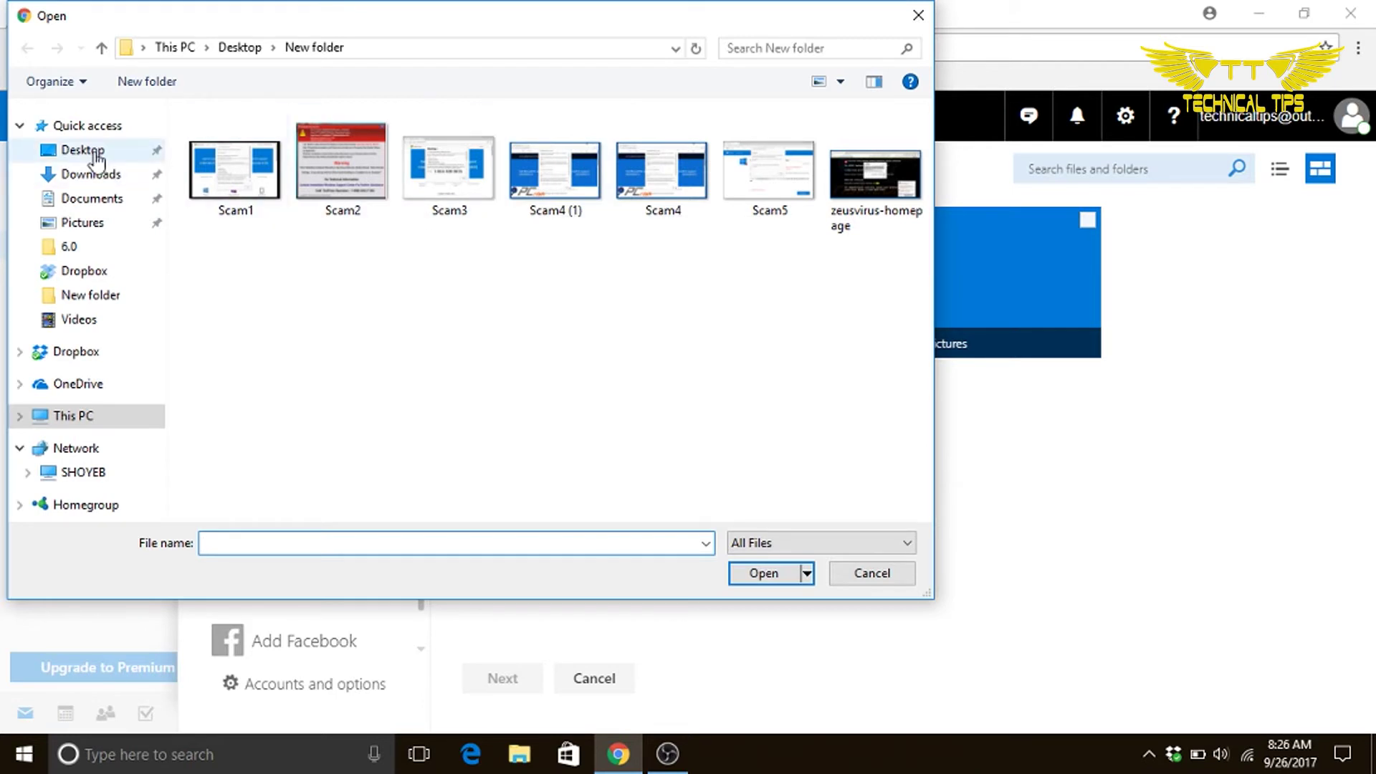
left_click(91, 152)
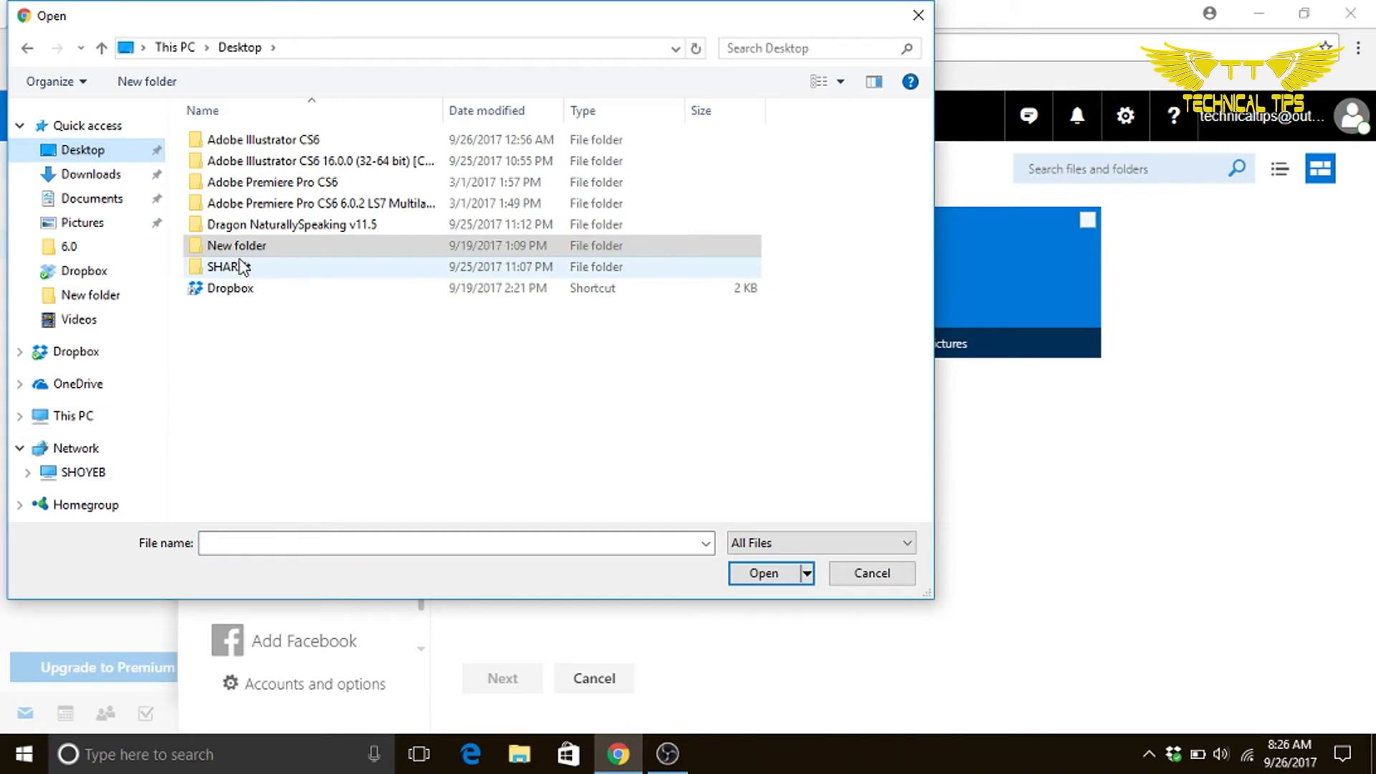
Step: Select Scam1.png from New folder on the Desktop and attach it as a copy
left_click(237, 251)
double_click(237, 247)
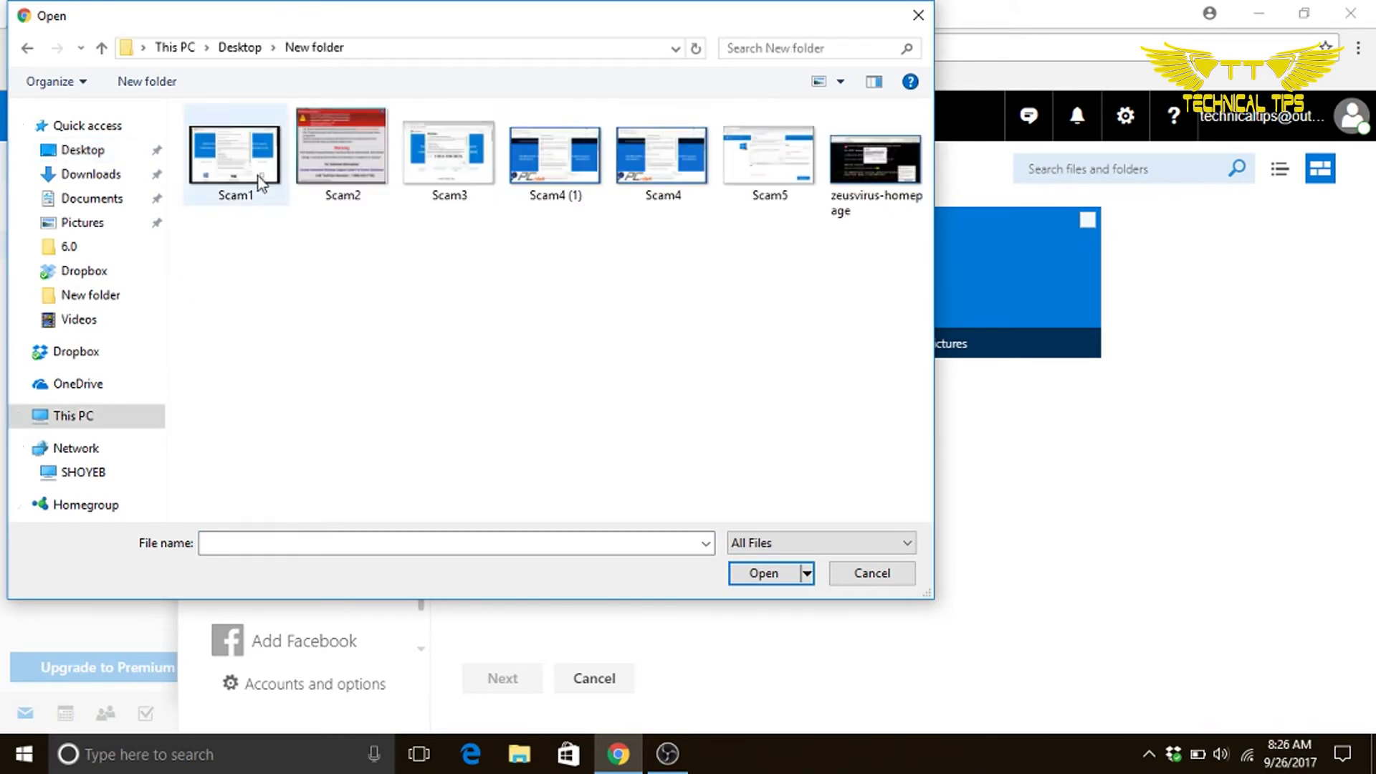
left_click(256, 199)
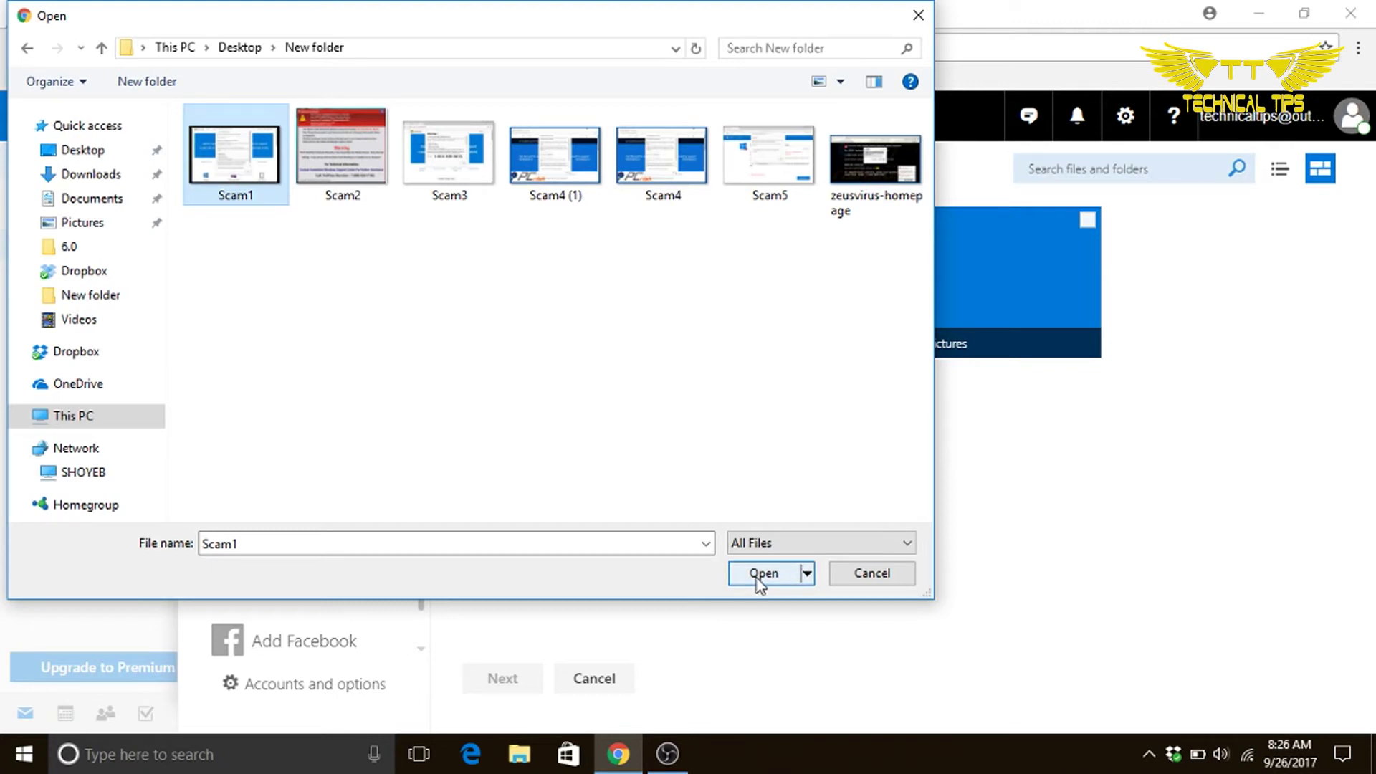
left_click(761, 579)
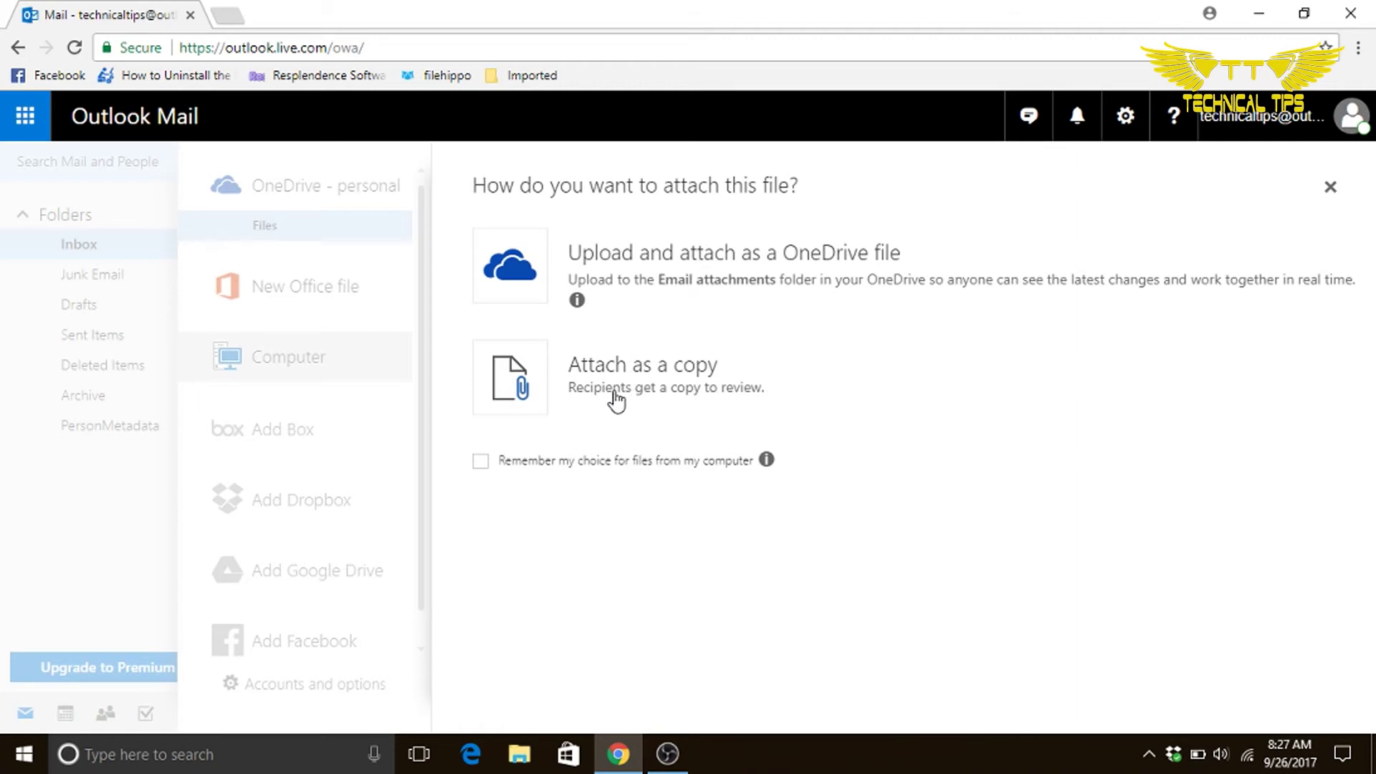
left_click(617, 400)
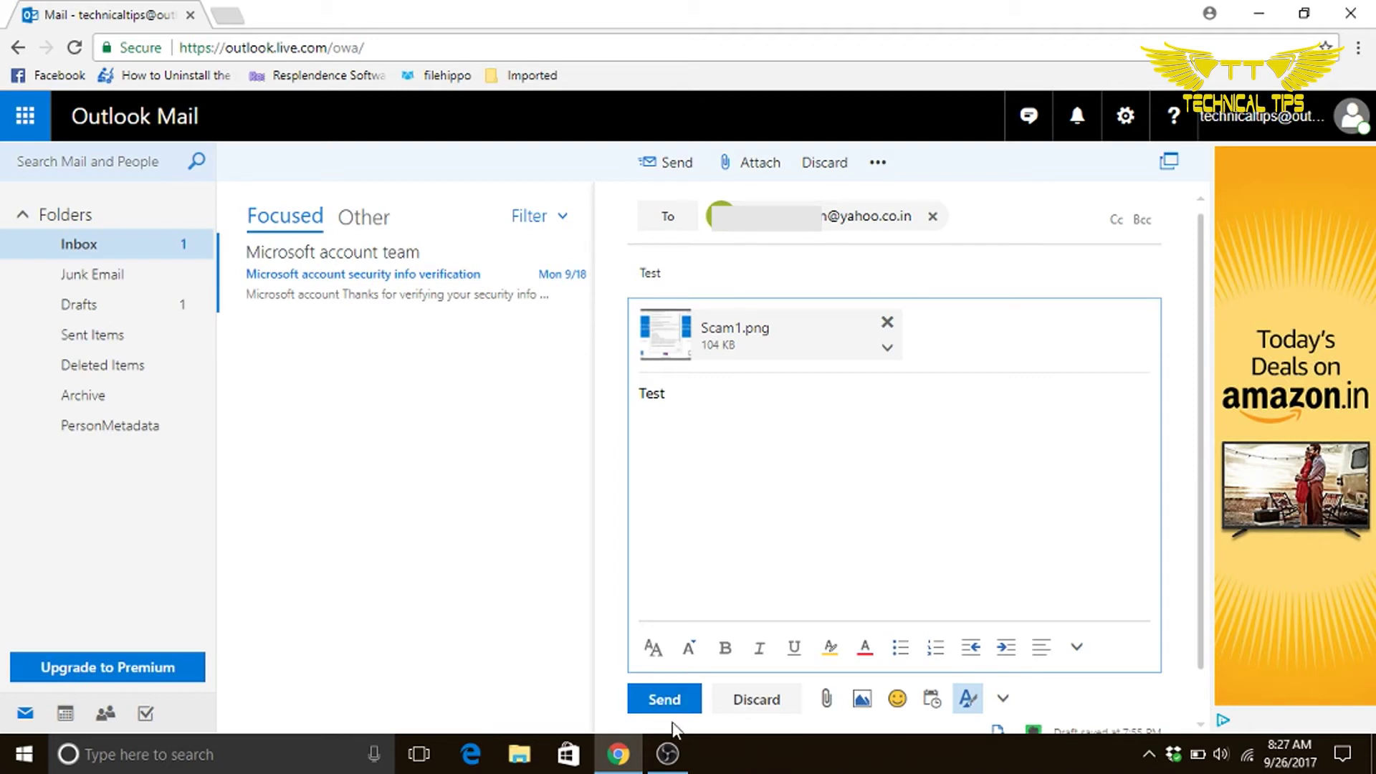
Step: Send the Test message with the Scam1.png attachment, minimize and restore Chrome
left_click(664, 699)
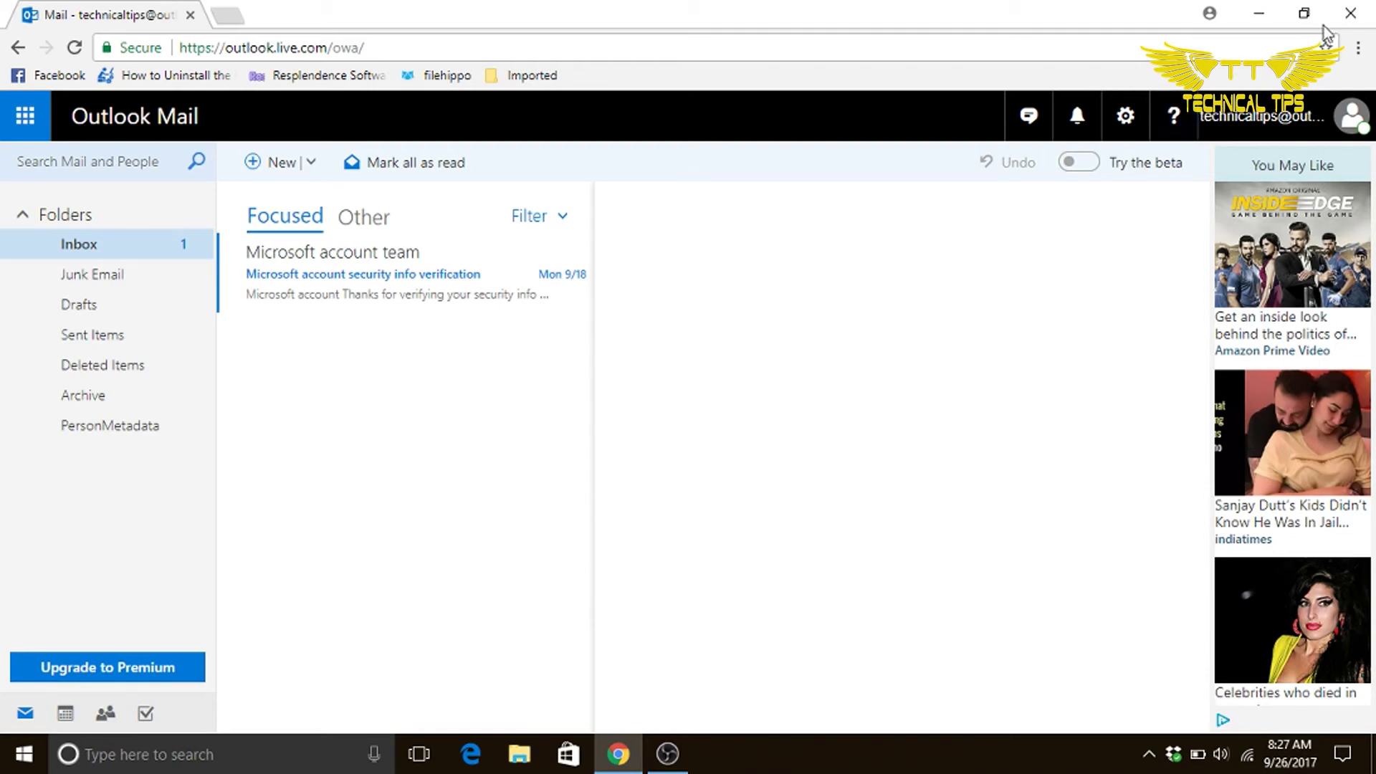
left_click(619, 753)
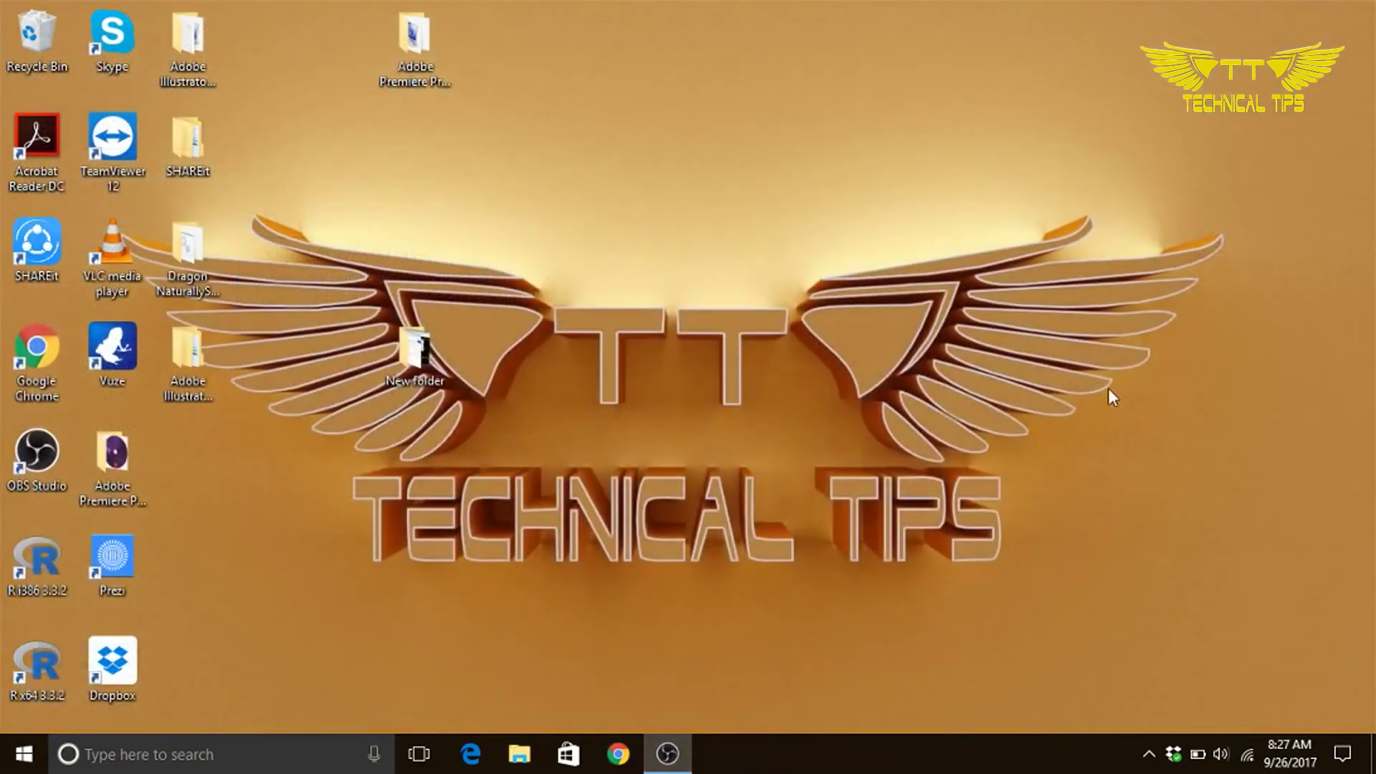
left_click(619, 755)
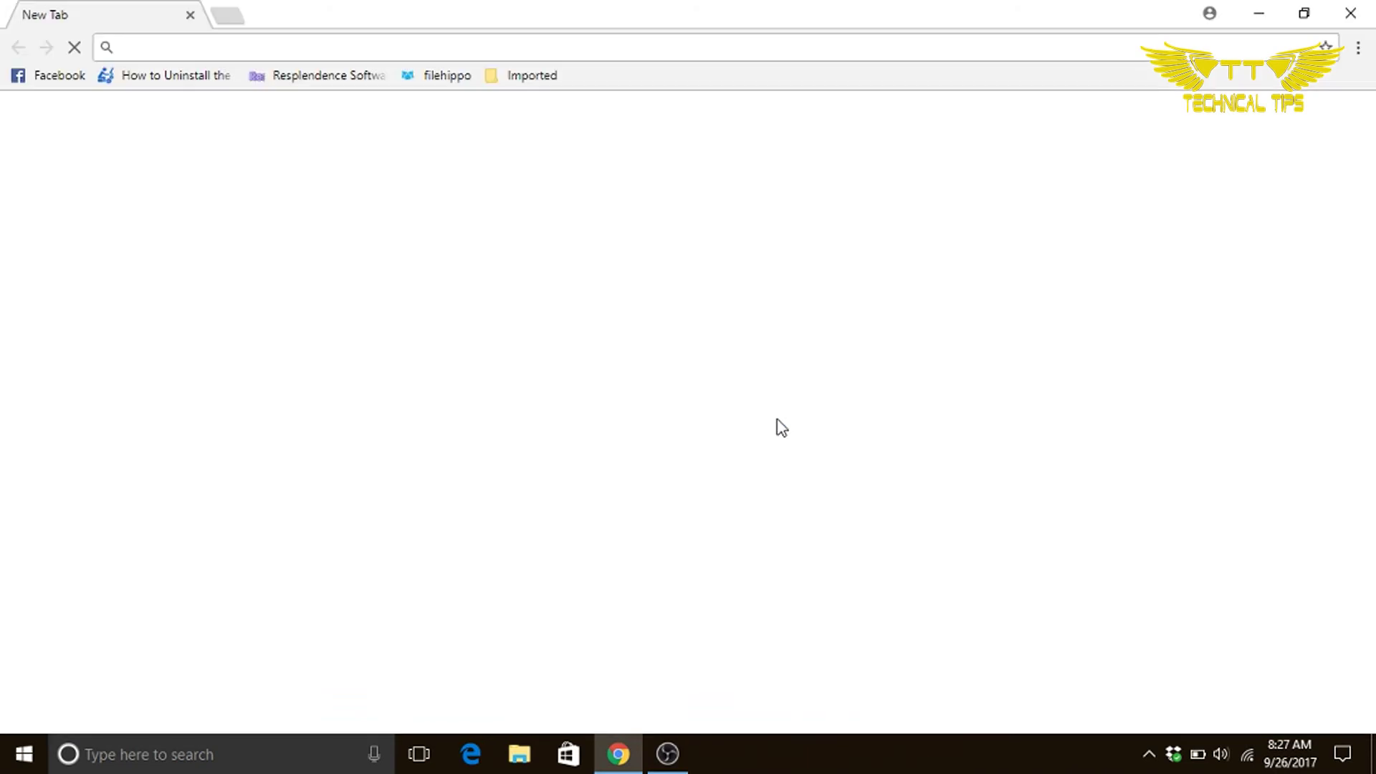
type("m")
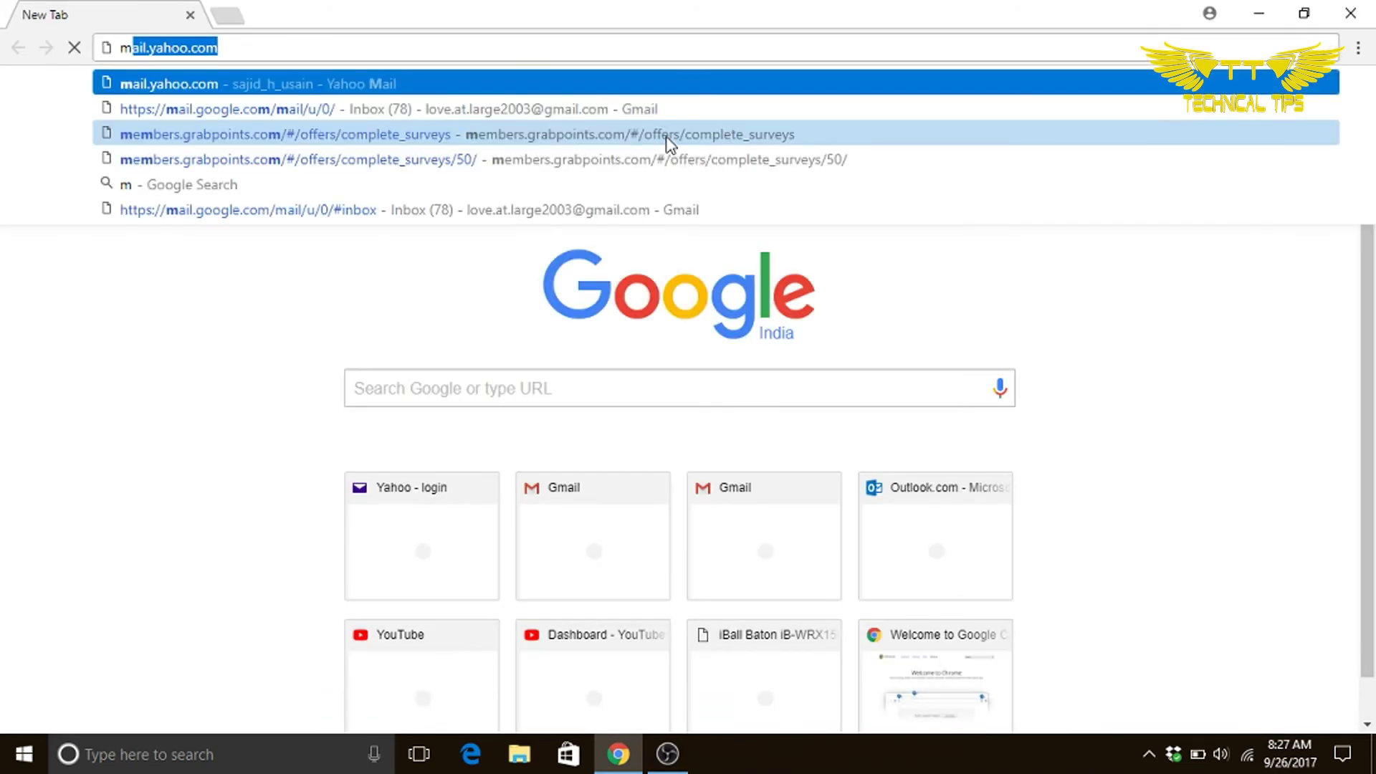
type("ail.y")
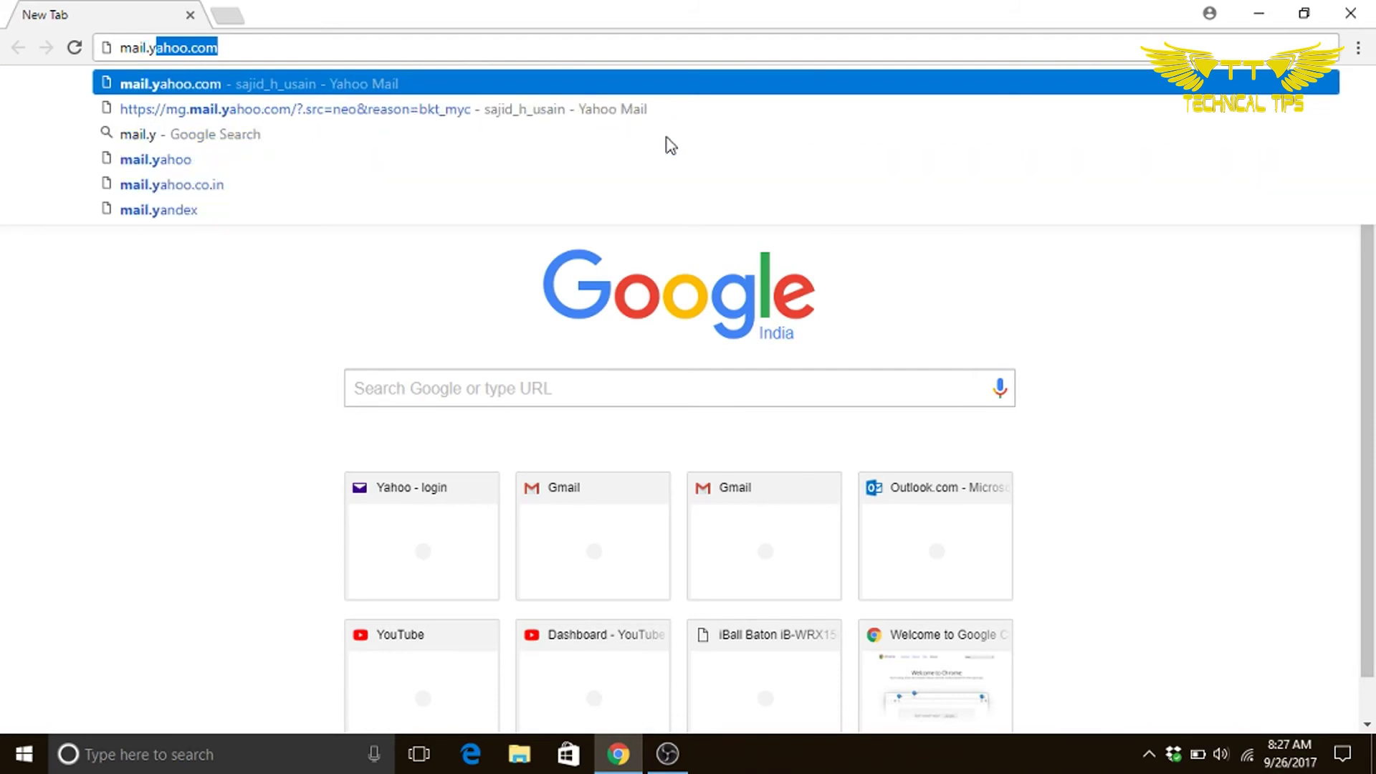
Step: Sign in to Yahoo Mail with the saved account and password, reaching the Test message from technicaltips
key("Return")
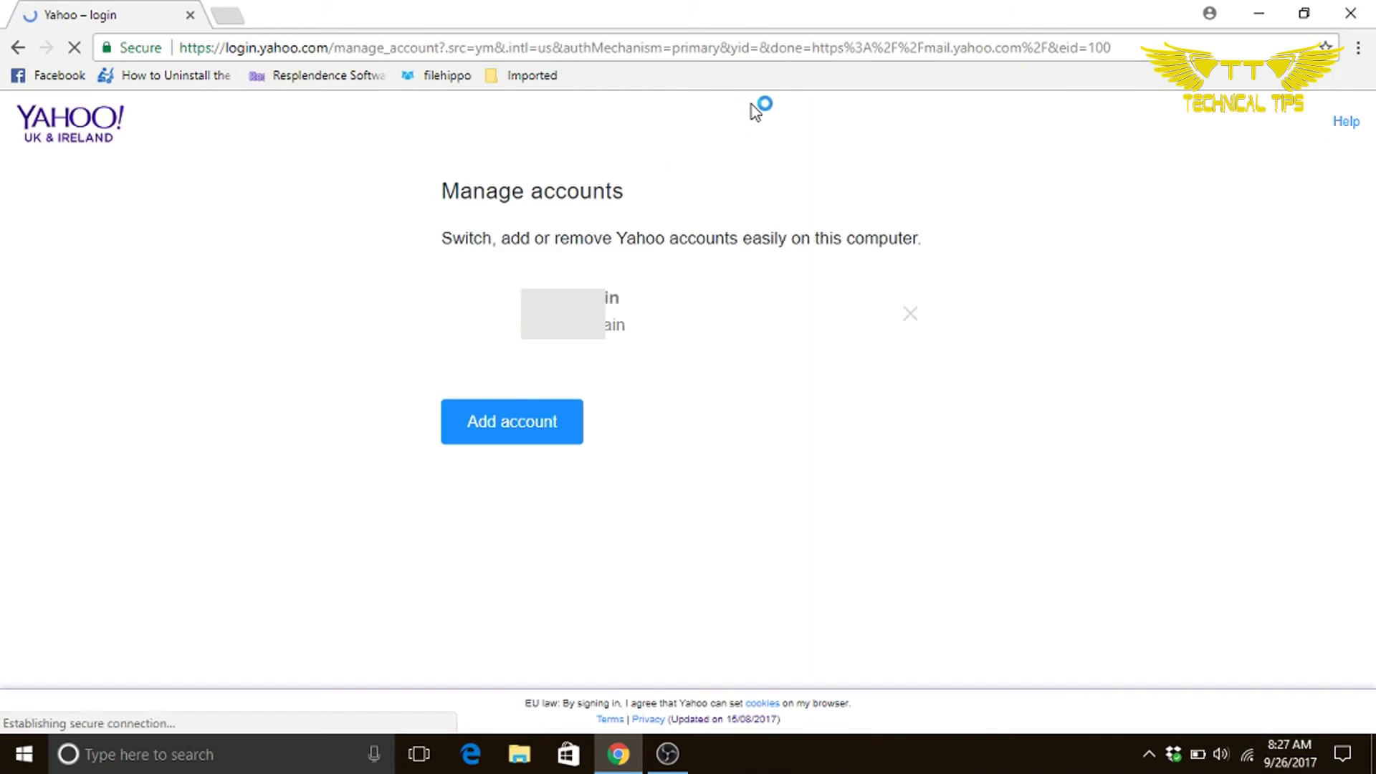
left_click(635, 311)
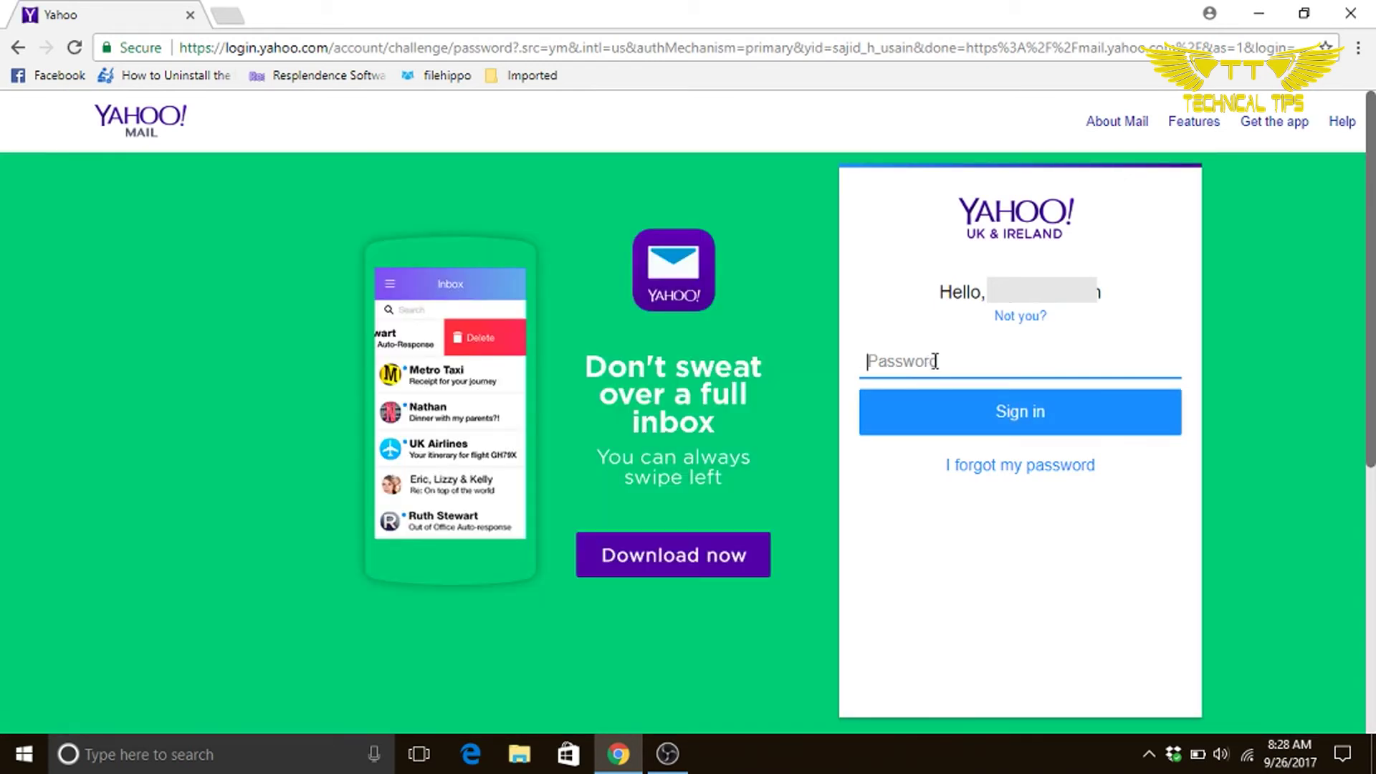
type("••")
type("•••")
type("••••")
left_click(1022, 410)
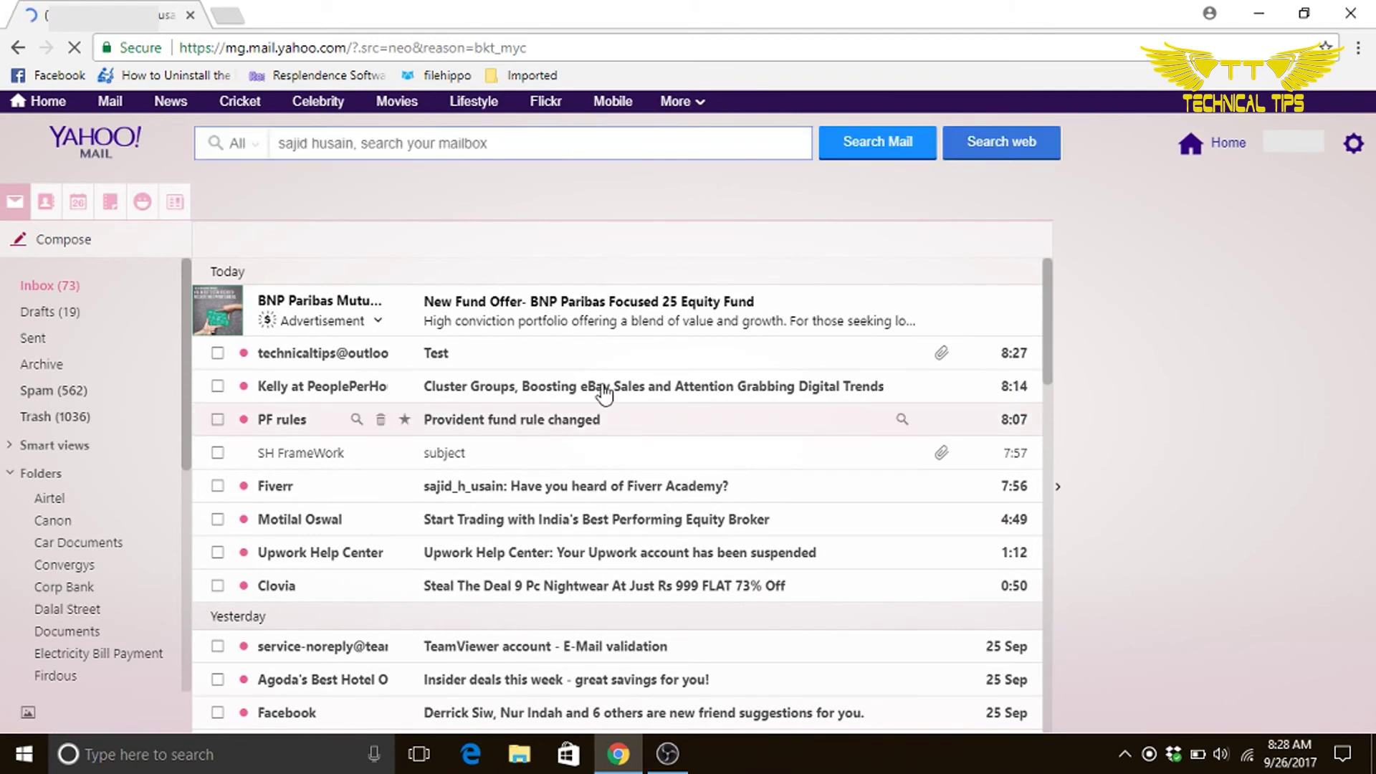
left_click(310, 361)
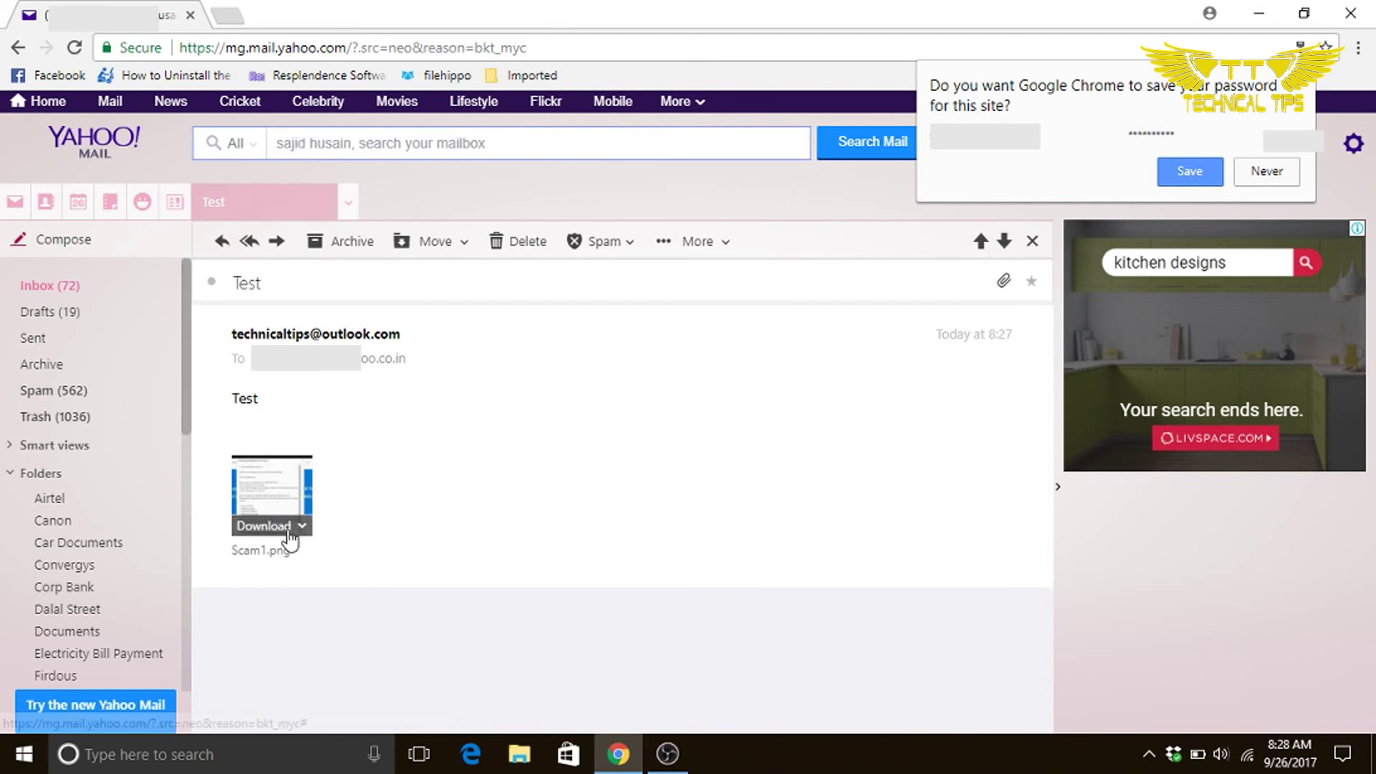
Step: Download the Scam1.png attachment to the computer and bring up File Explorer
left_click(1226, 220)
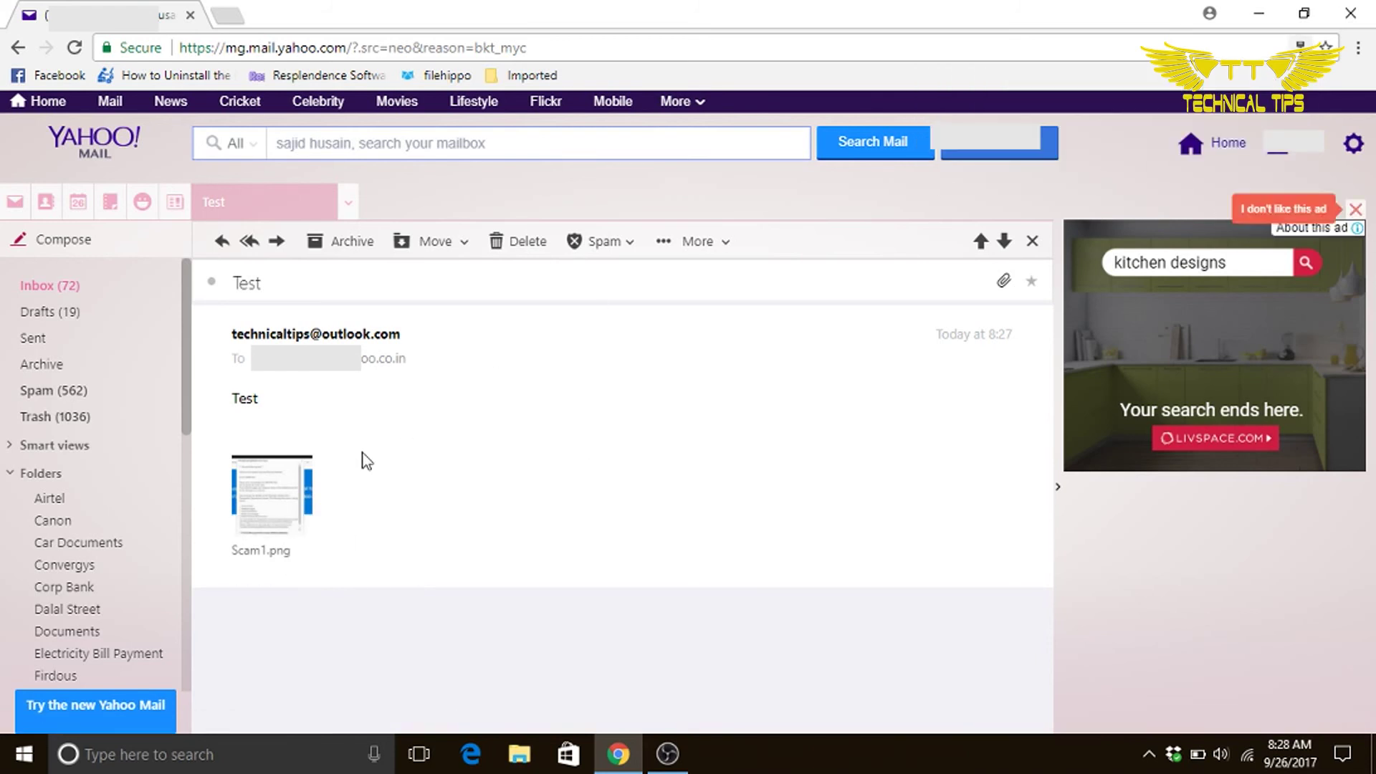
mouse_move(272, 501)
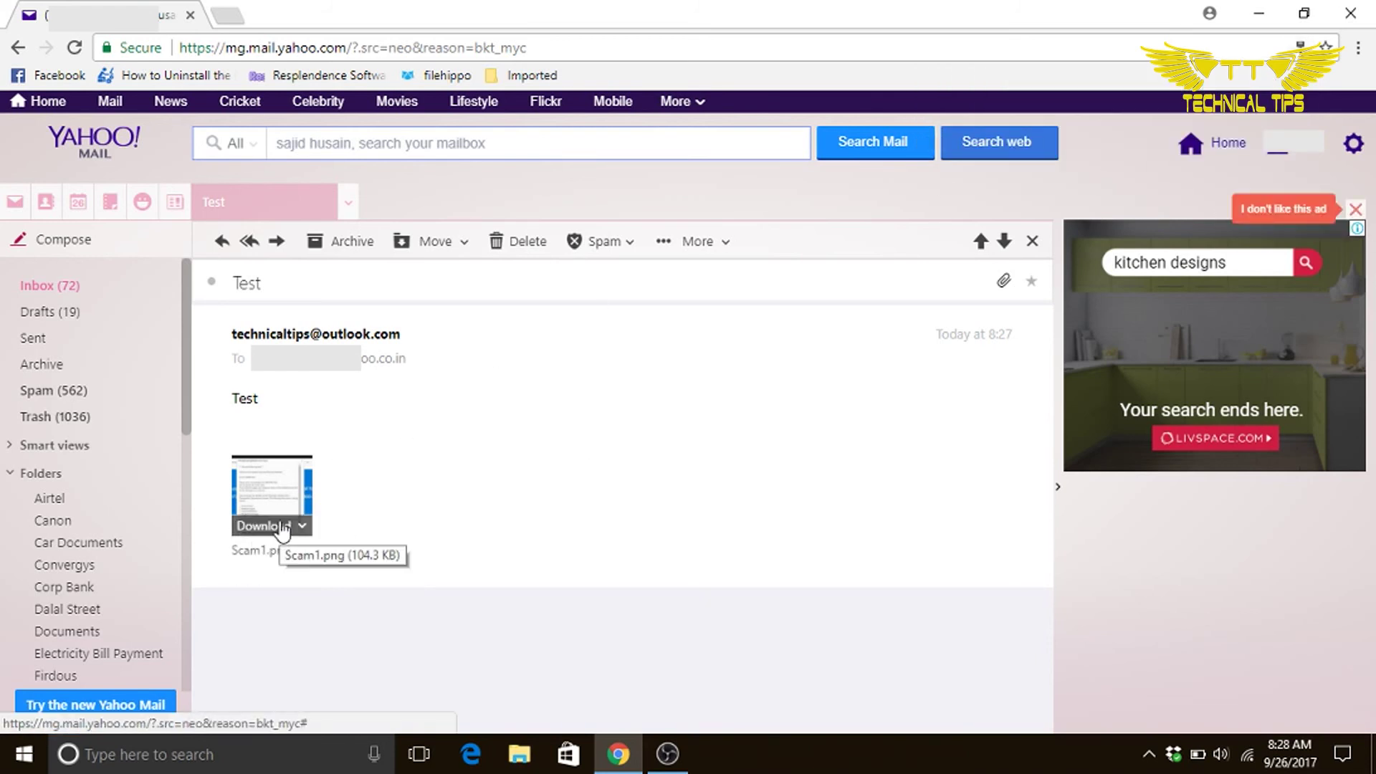
left_click(284, 525)
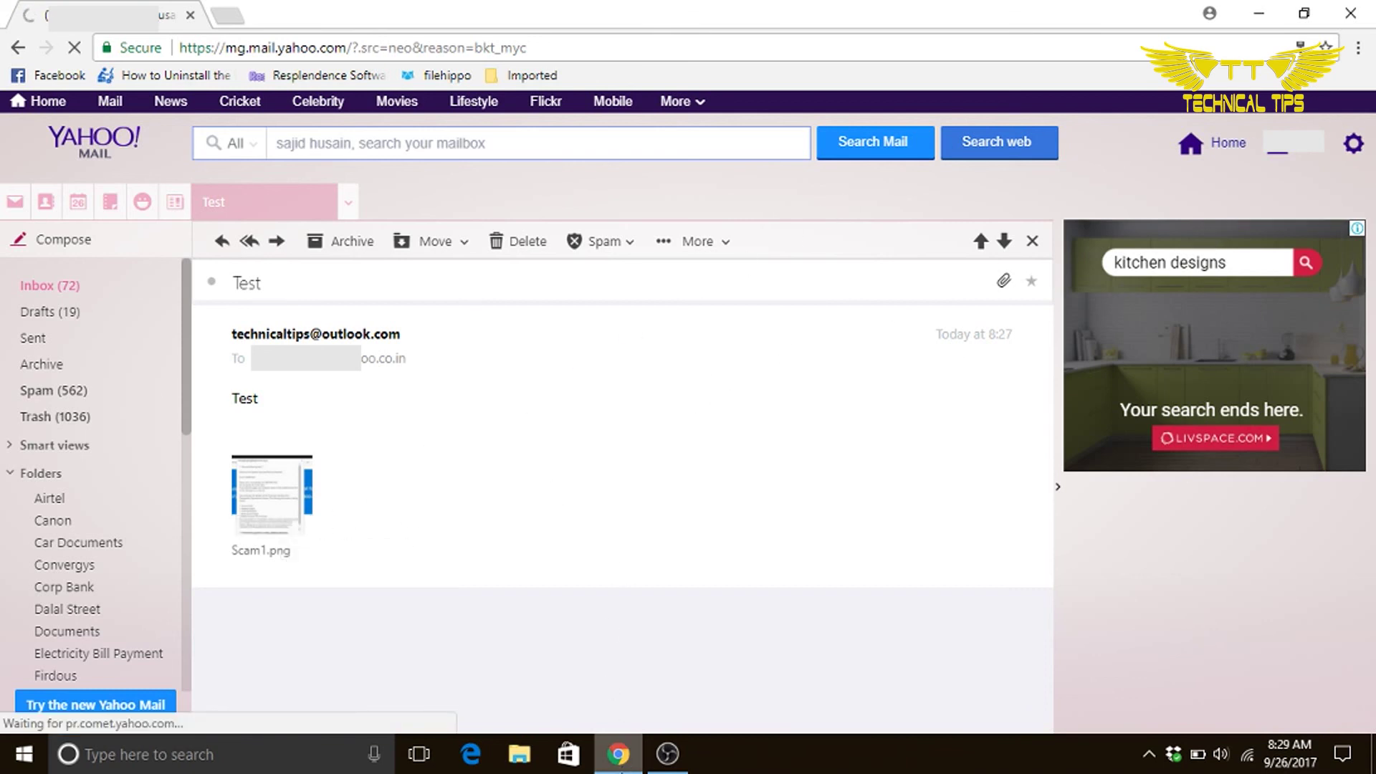
left_click(520, 756)
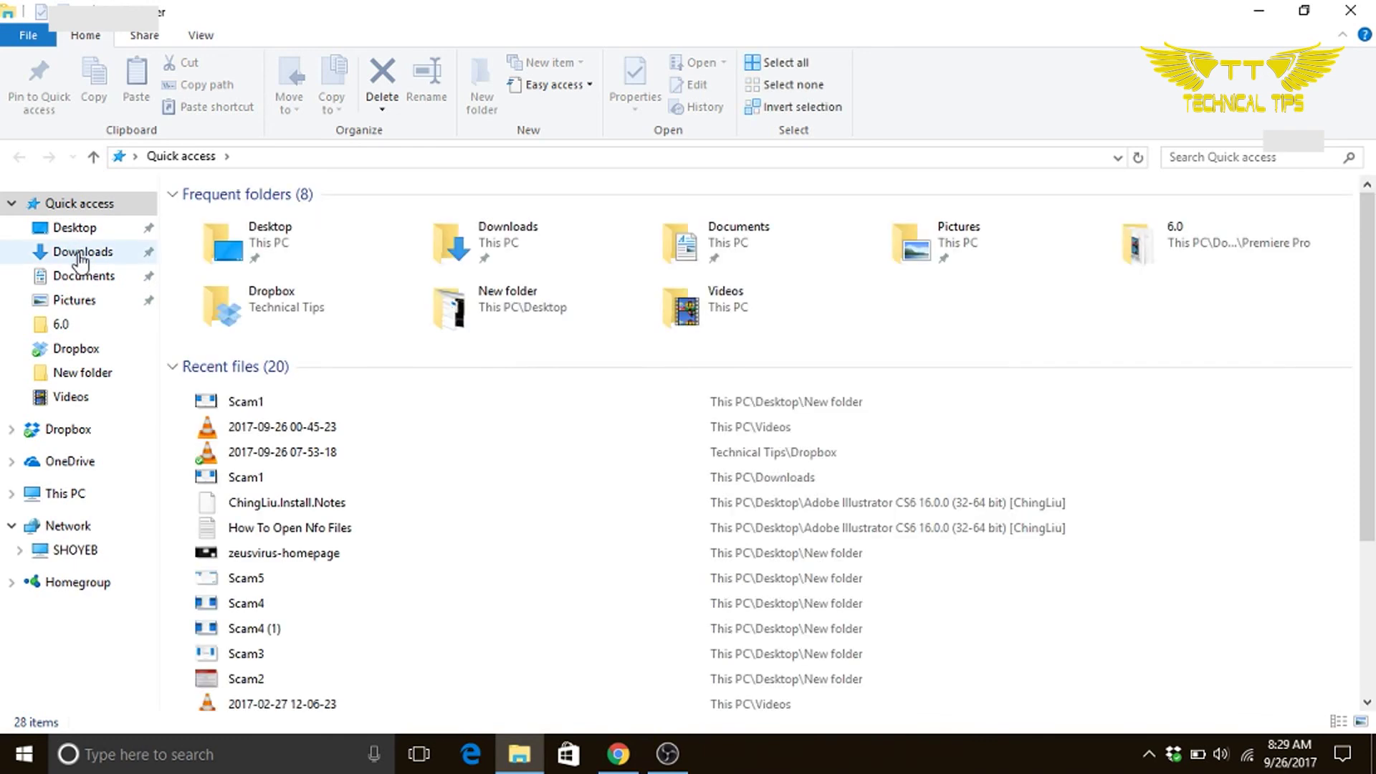
left_click(82, 254)
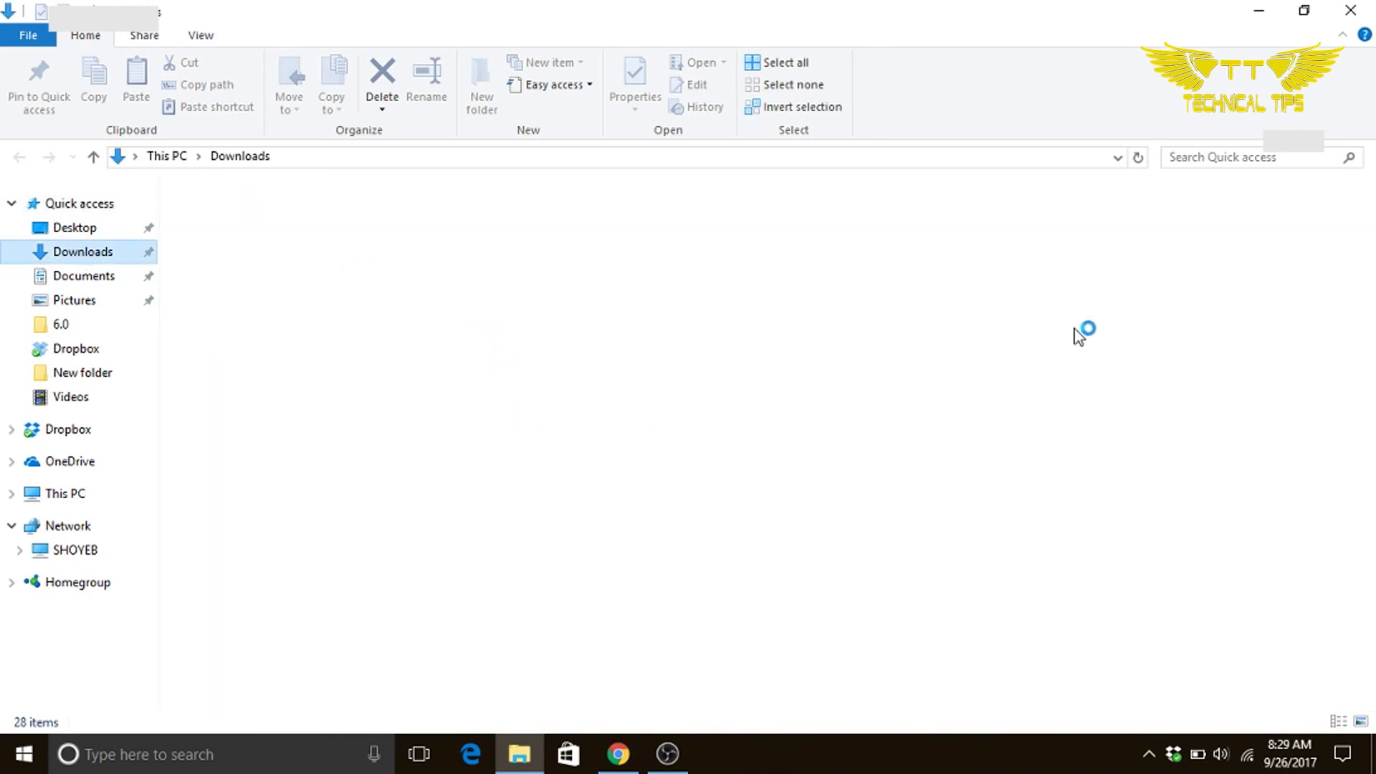
left_click(1352, 10)
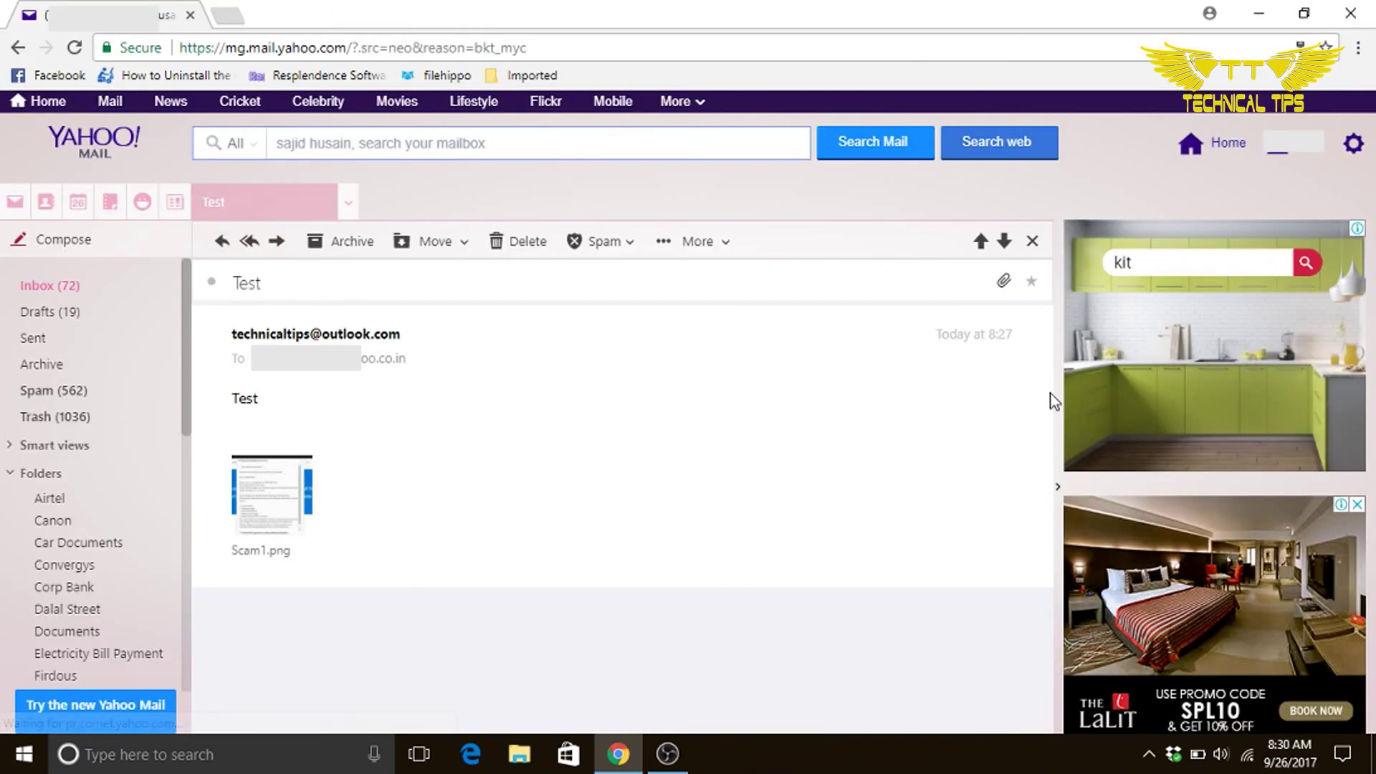